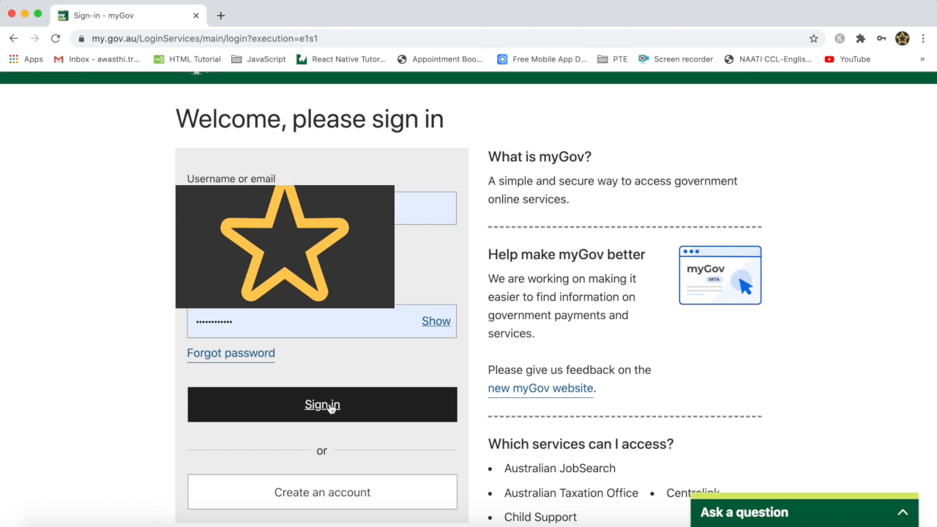
Step: Submit the myGov sign-in and enter the SMS verification code to finish logging in
left_click(329, 407)
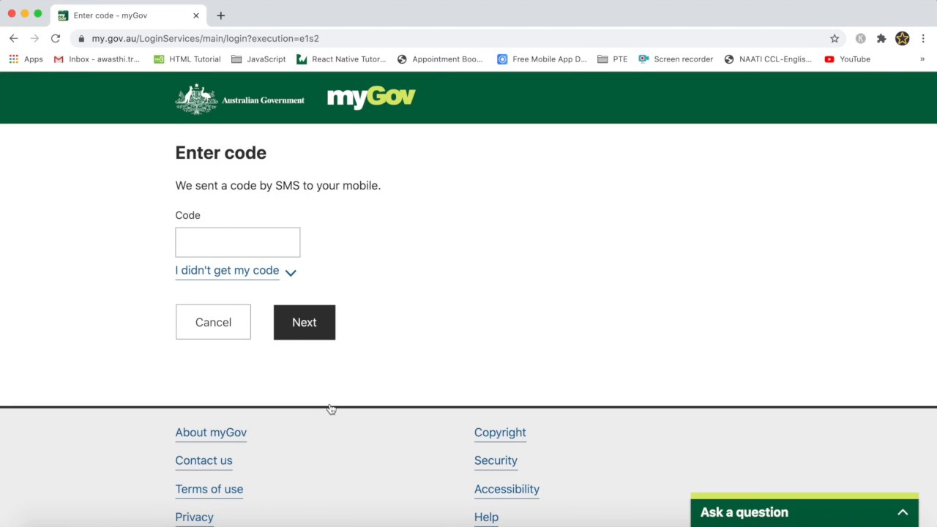
left_click(244, 232)
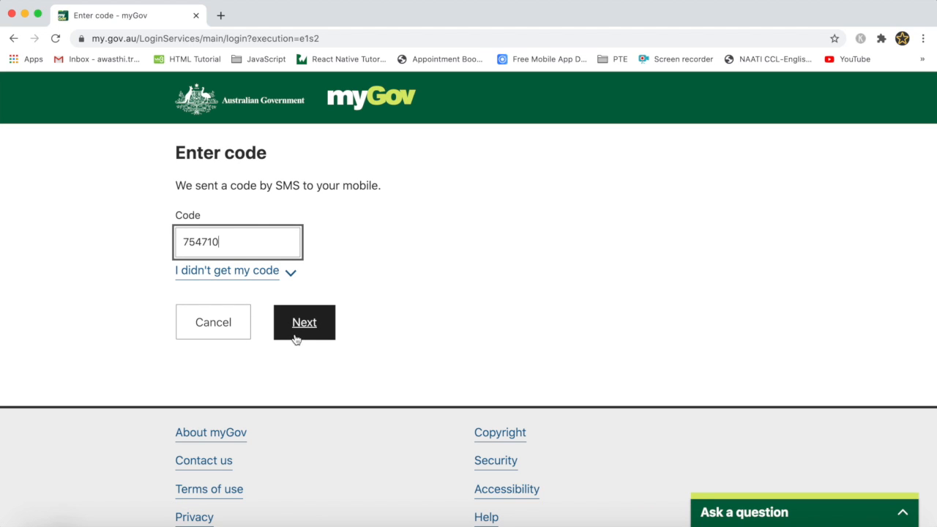
left_click(296, 338)
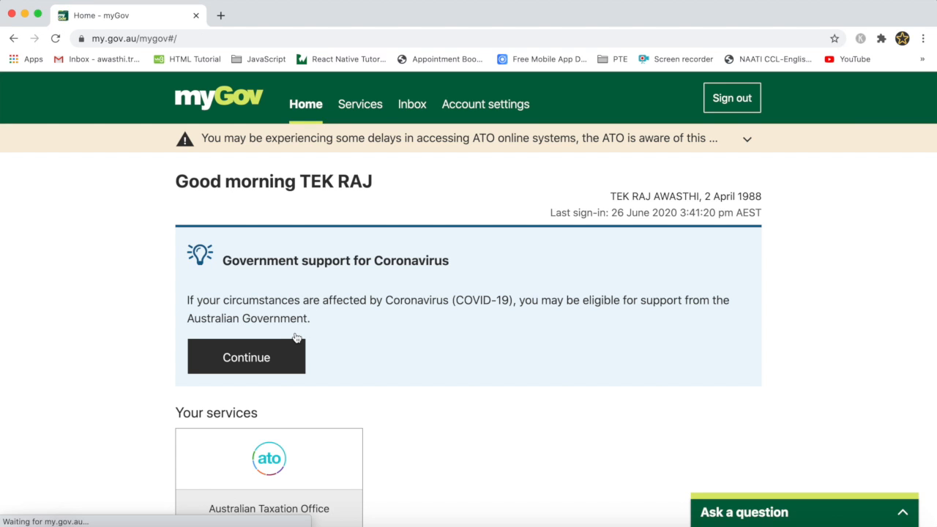
Step: Open the Australian Taxation Office card under myGov's Your services
scroll(430, 369, "down", 1)
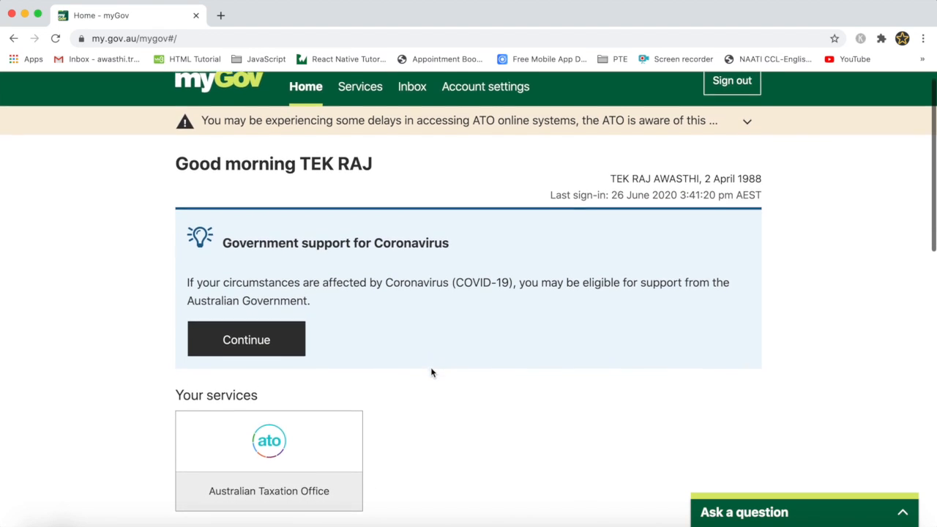
scroll(430, 372, "down", 5)
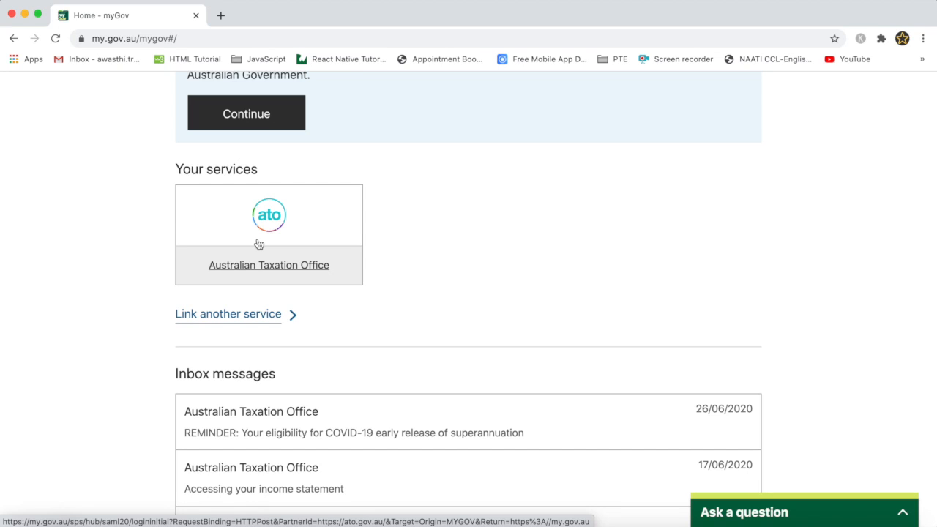
scroll(399, 221, "up", 5)
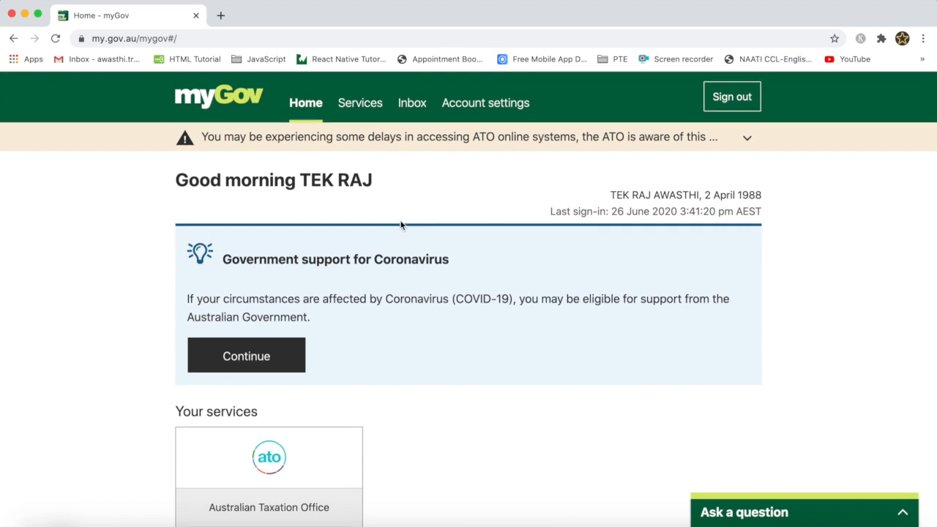
scroll(401, 224, "down", 2)
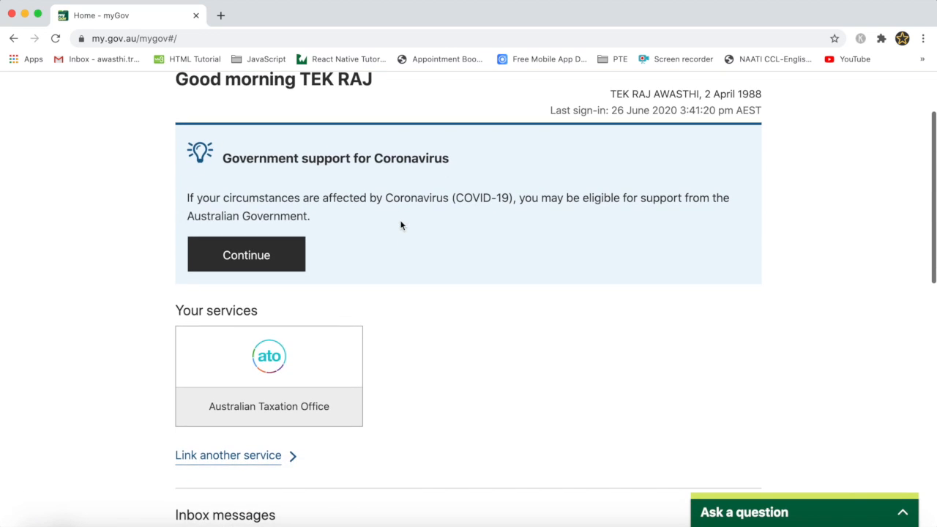
left_click(246, 416)
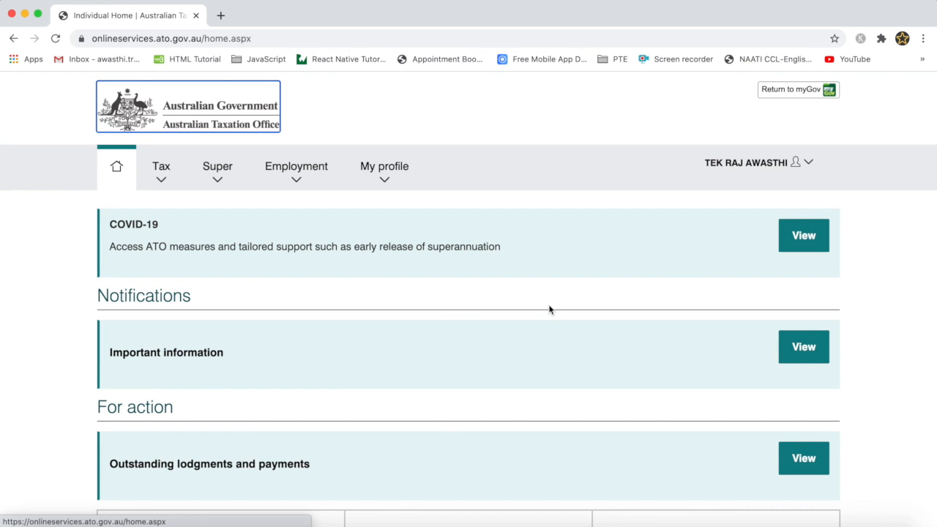
Step: Expand Outstanding lodgments and payments to show the Jul 2019 - Jun 2020 return due 02 Nov 2020
scroll(441, 429, "down", 3)
scroll(441, 429, "up", 1)
scroll(508, 324, "down", 2)
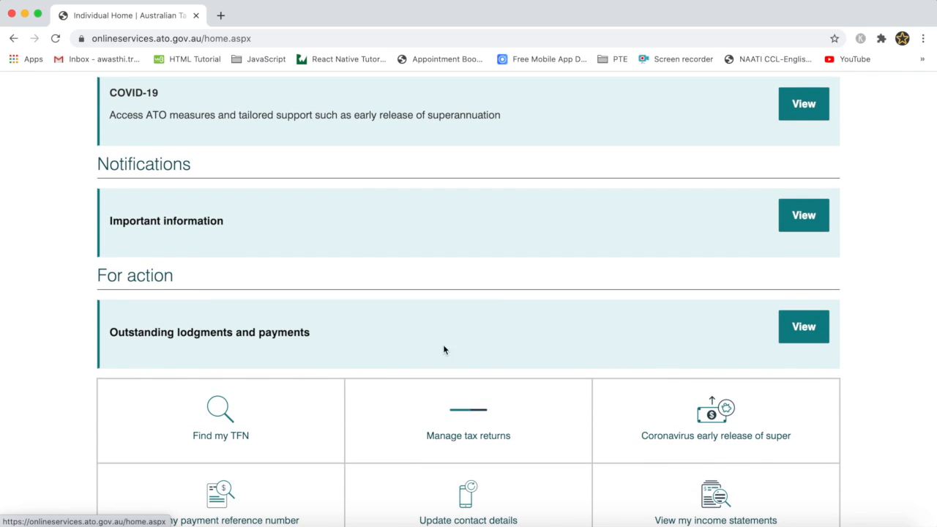
scroll(442, 350, "down", 2)
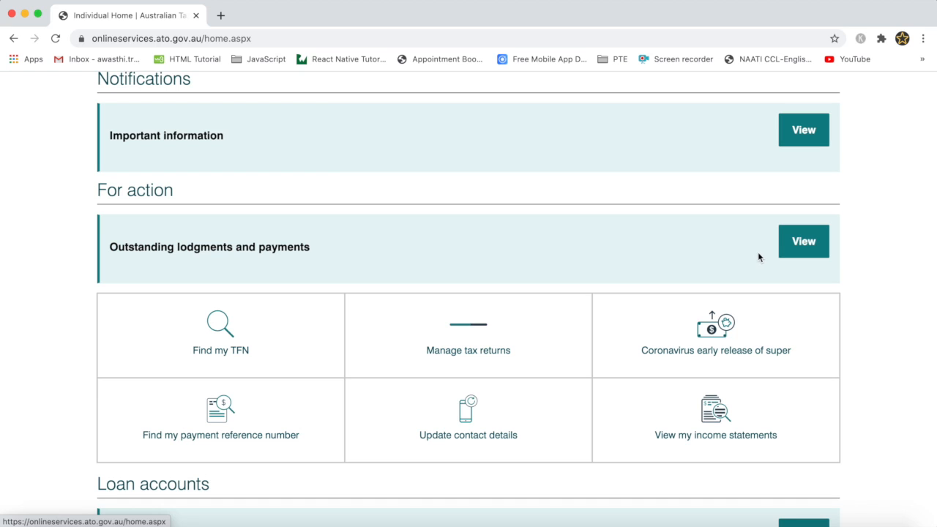
left_click(808, 249)
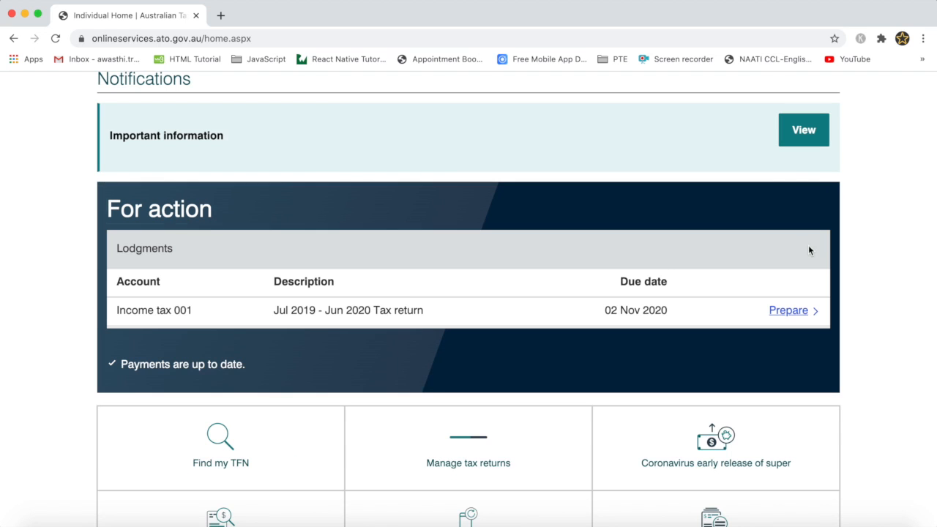
scroll(542, 322, "down", 2)
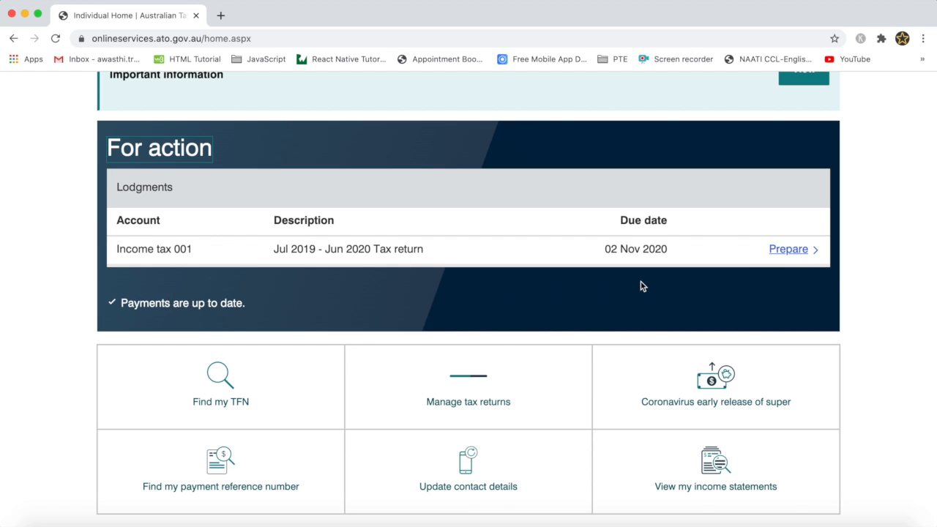
Step: Choose Prepare for the 2019-20 return and view the Not lodged income tax returns
left_click(801, 251)
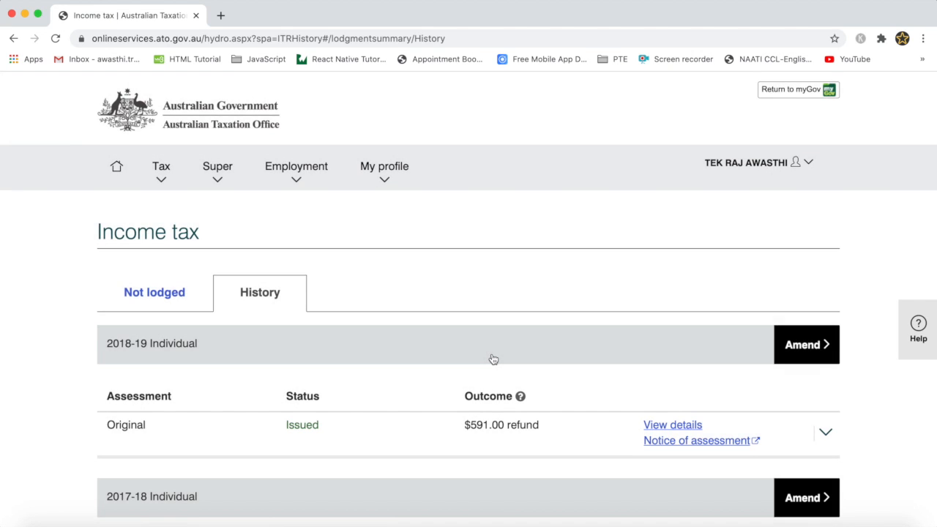
scroll(392, 353, "down", 4)
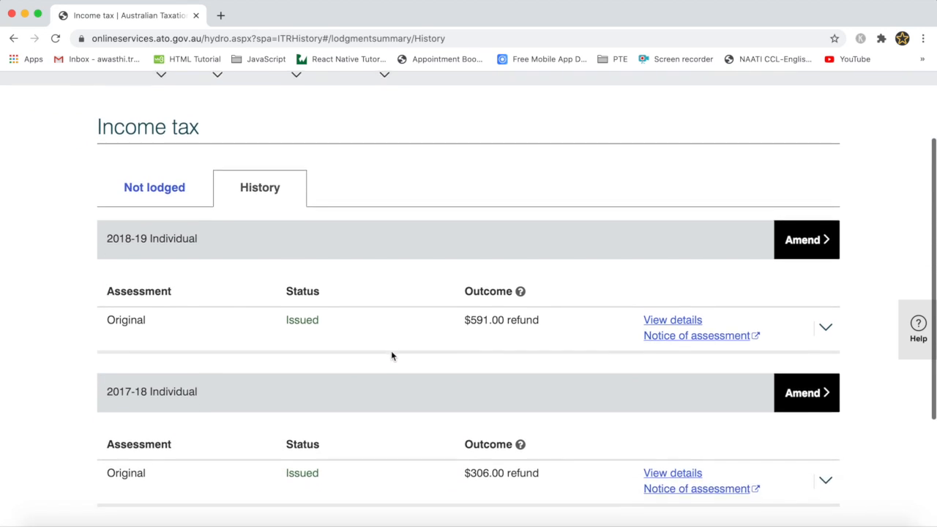
scroll(377, 351, "down", 2)
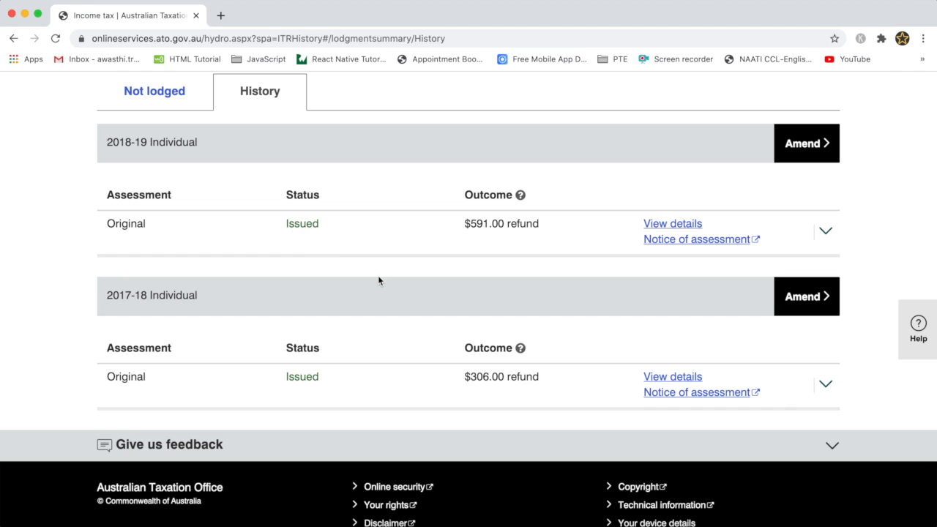
scroll(378, 275, "up", 2)
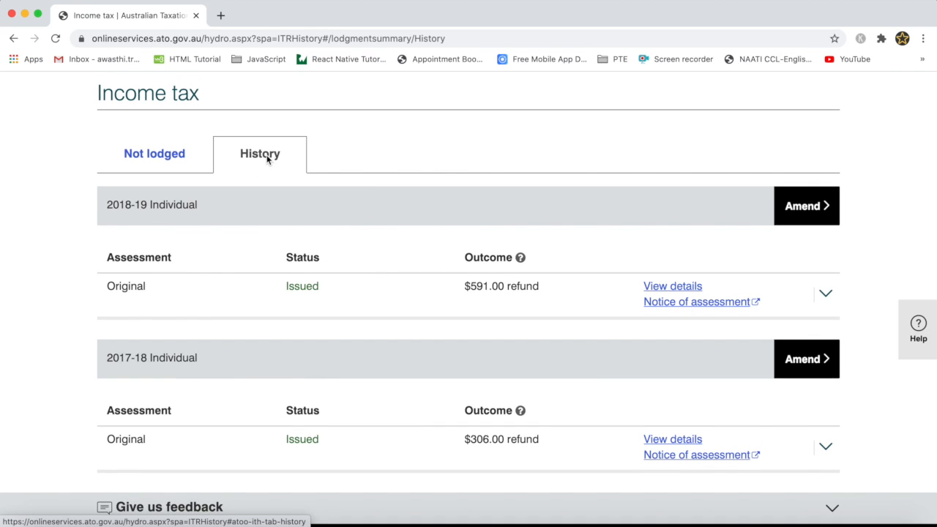
left_click(152, 160)
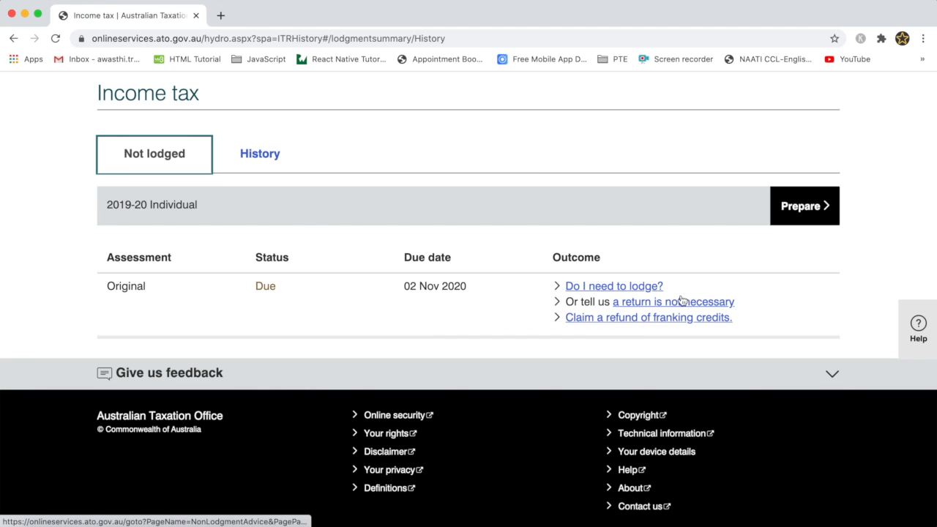
scroll(801, 219, "up", 3)
Step: Start the 2019-20 Individual return and review the Contact details page down to its end
left_click(805, 347)
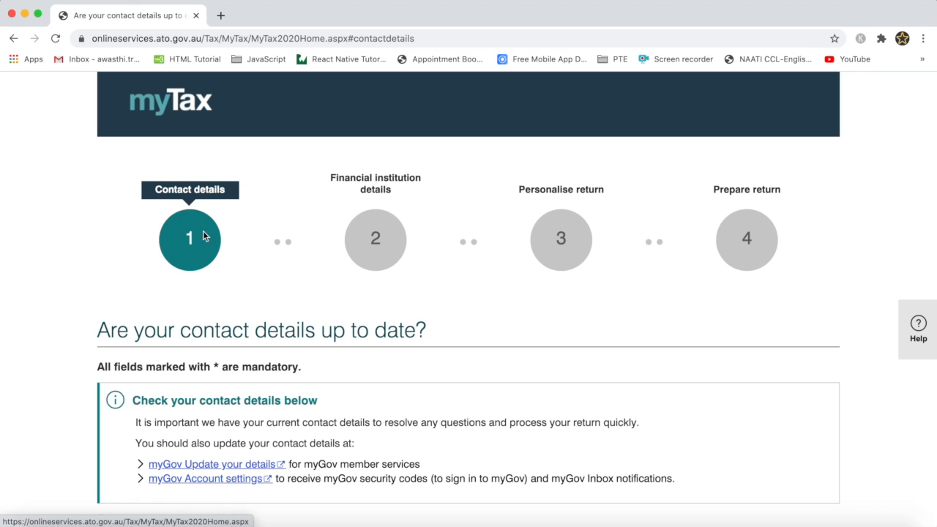
scroll(216, 368, "down", 5)
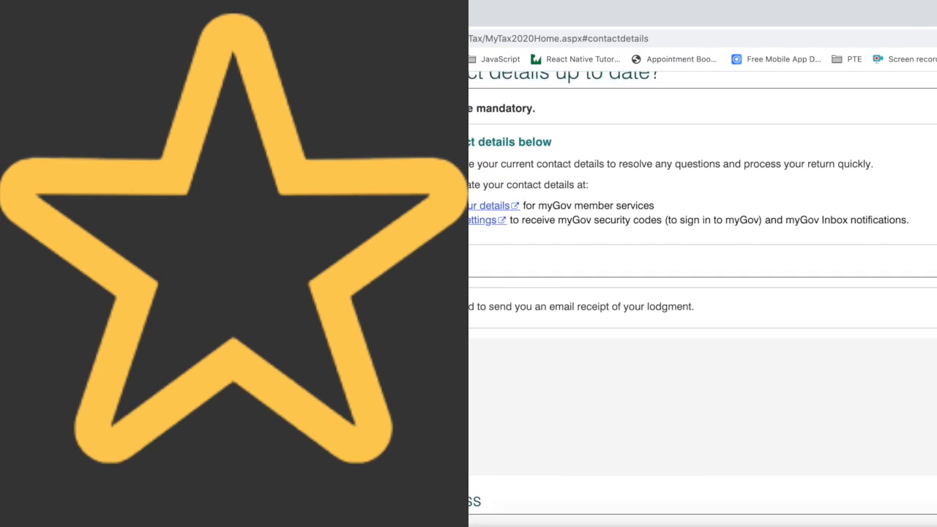
scroll(703, 293, "down", 10)
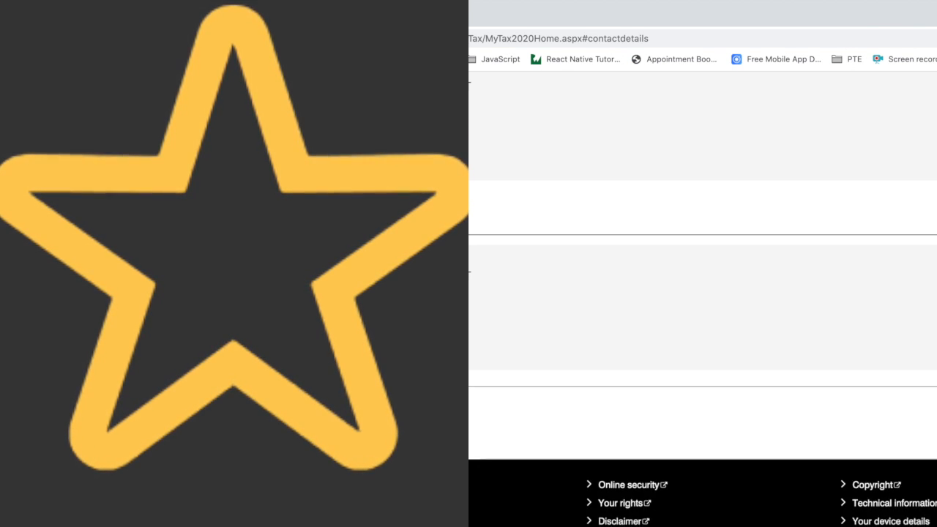
scroll(702, 293, "up", 10)
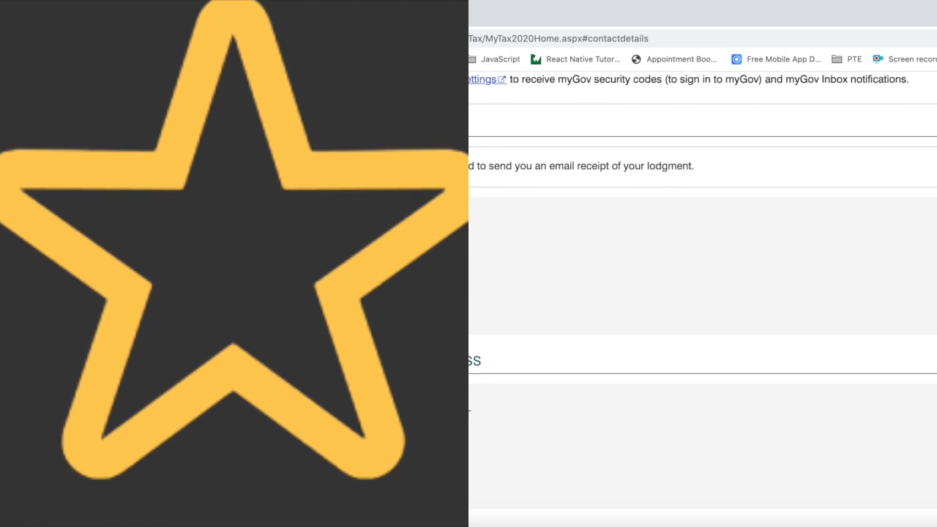
scroll(702, 292, "down", 3)
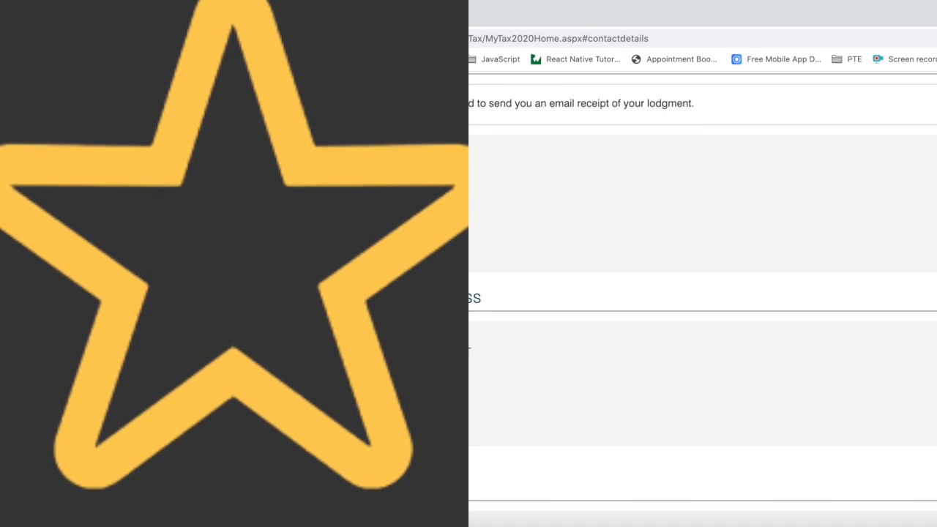
scroll(703, 293, "up", 5)
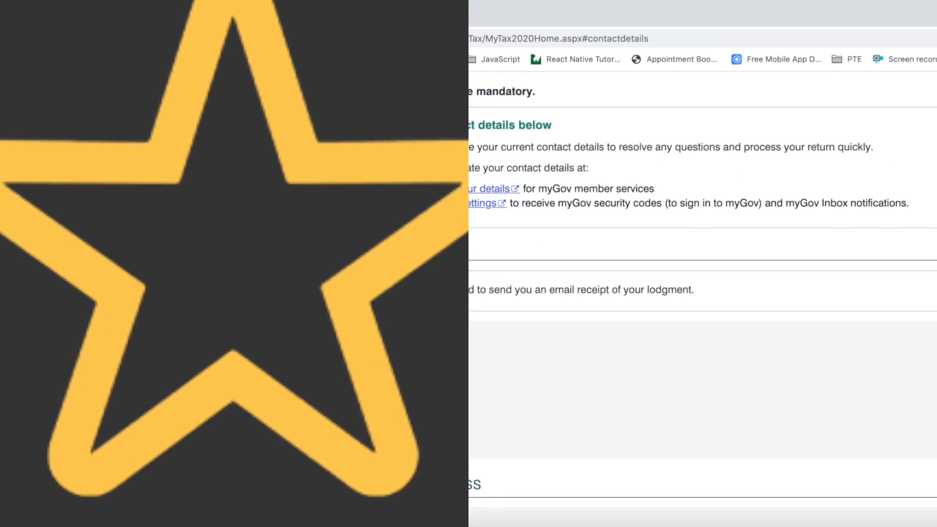
scroll(217, 403, "up", 2)
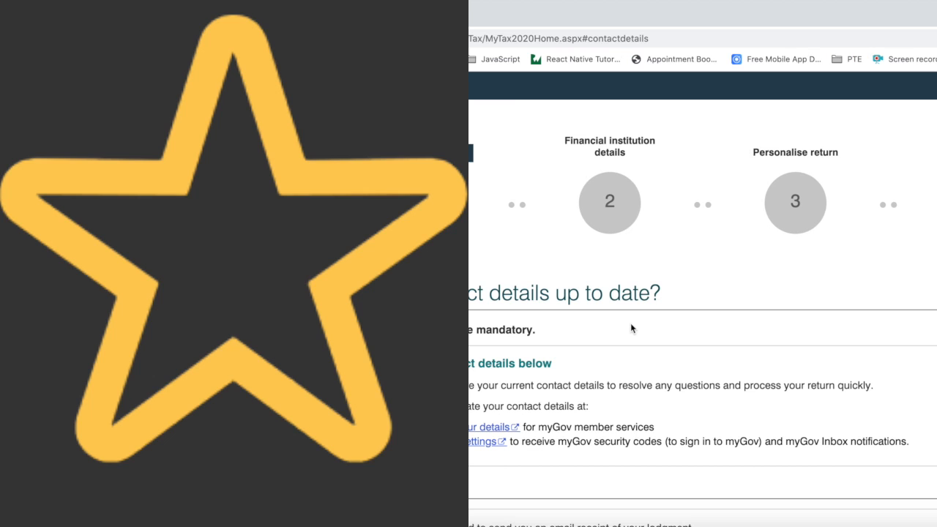
scroll(631, 327, "down", 5)
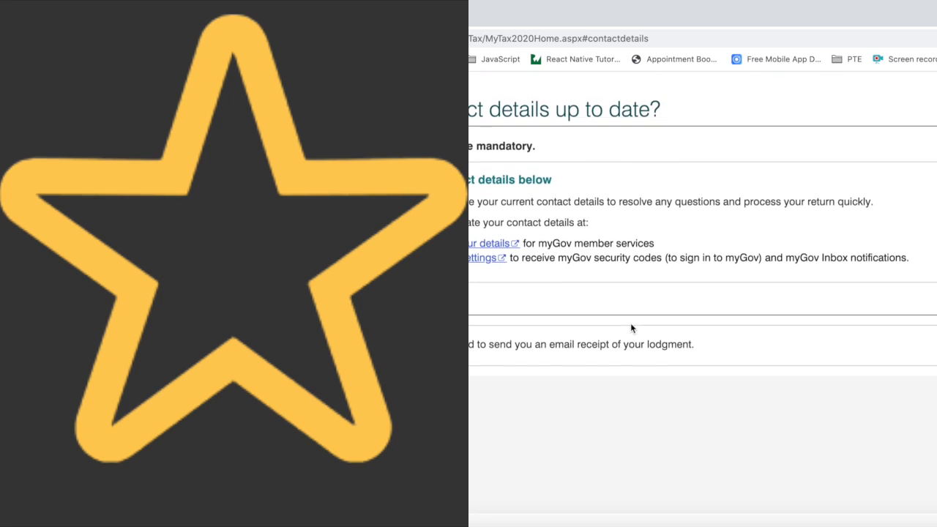
scroll(631, 328, "down", 3)
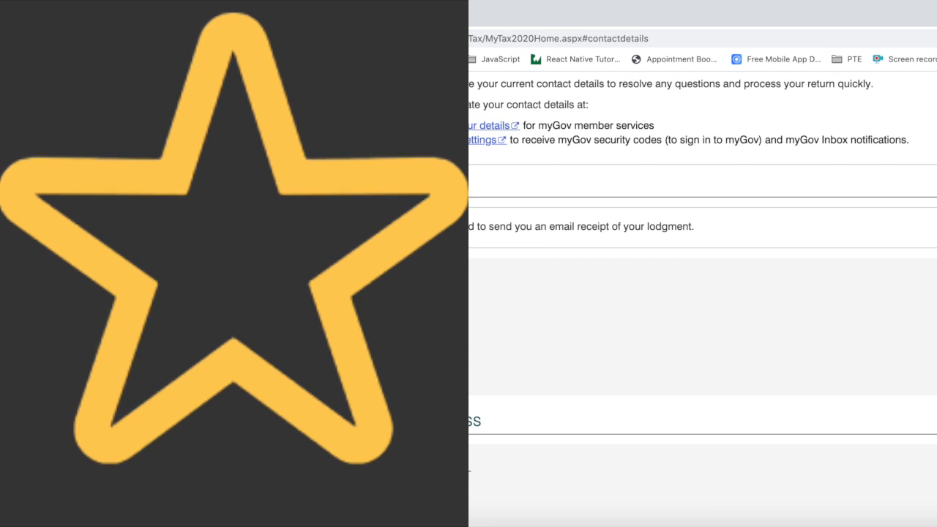
scroll(702, 292, "down", 3)
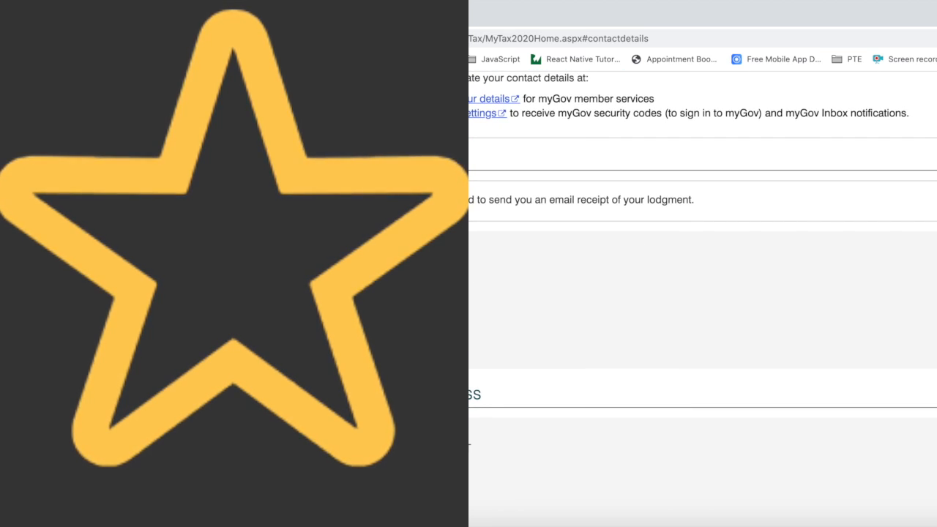
scroll(703, 292, "down", 3)
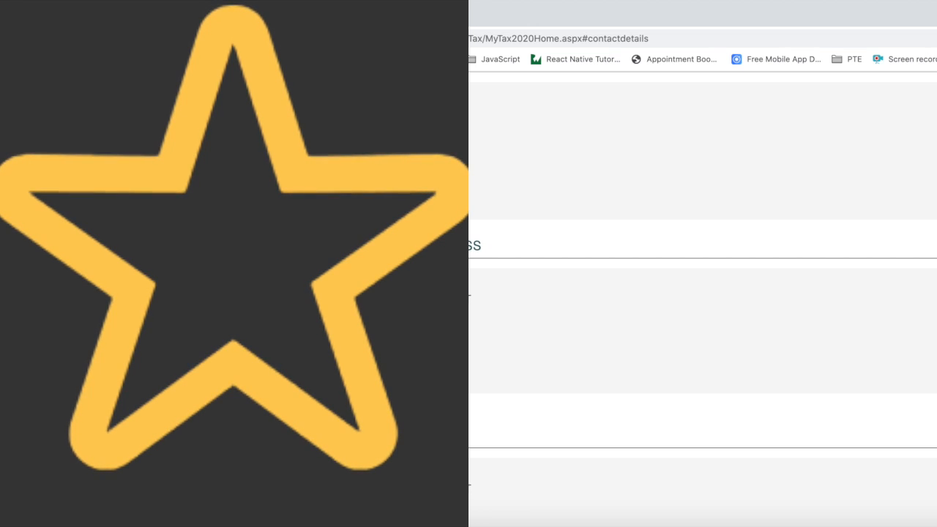
scroll(479, 318, "down", 3)
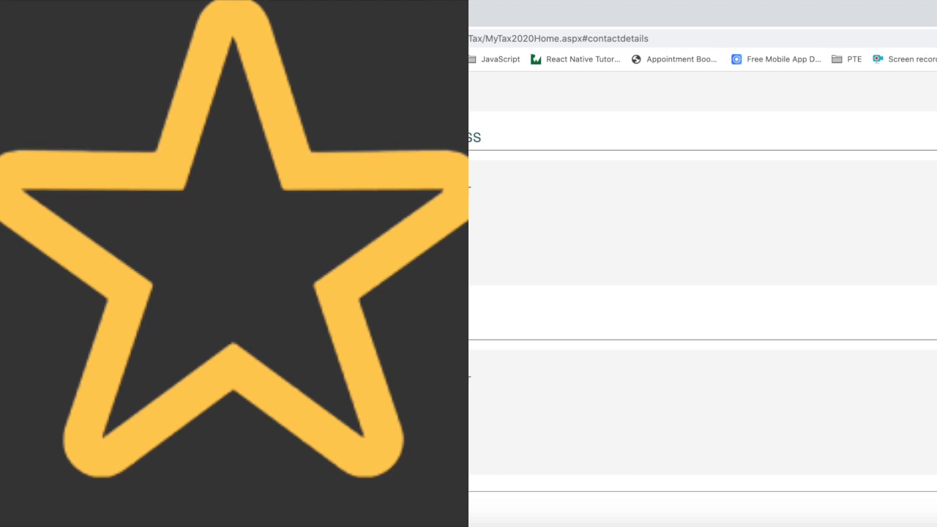
scroll(493, 332, "down", 3)
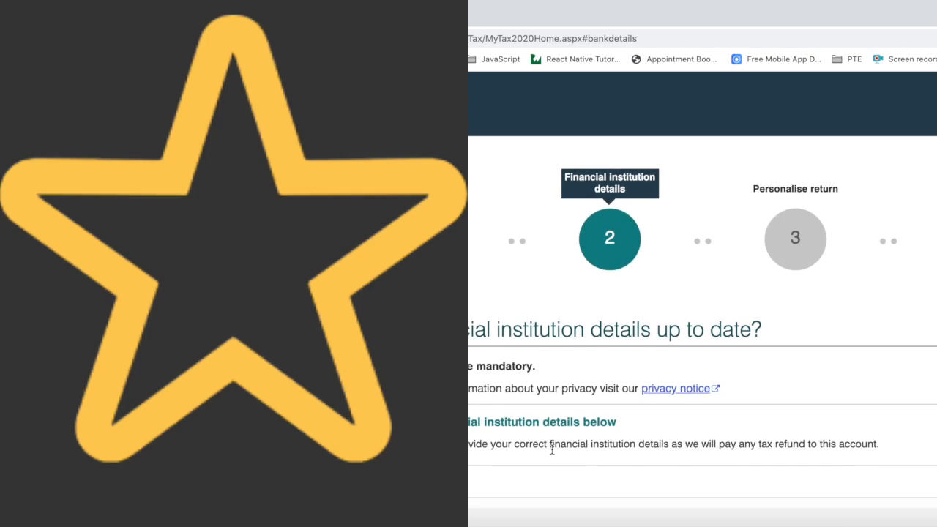
Step: Review the financial institution details and continue to Personalise your 2019-20 return
scroll(317, 448, "down", 2)
scroll(551, 449, "down", 3)
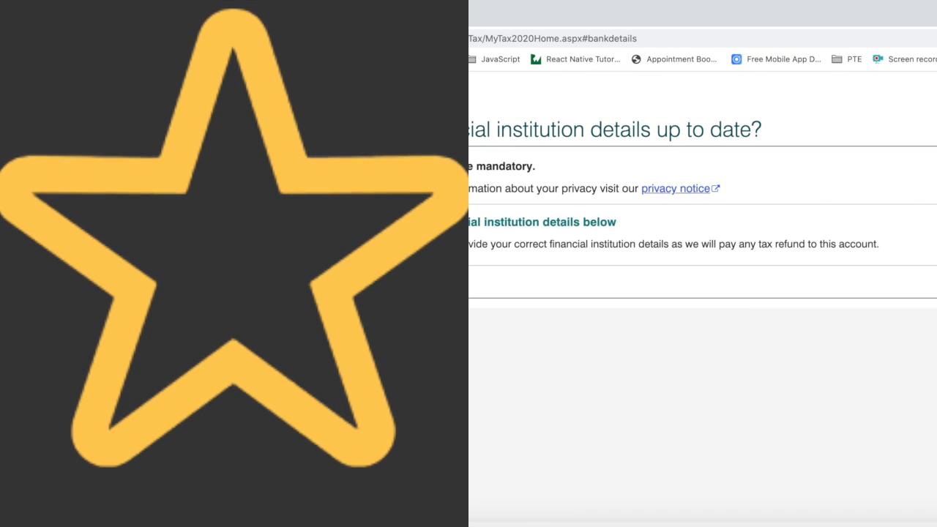
scroll(468, 437, "down", 1)
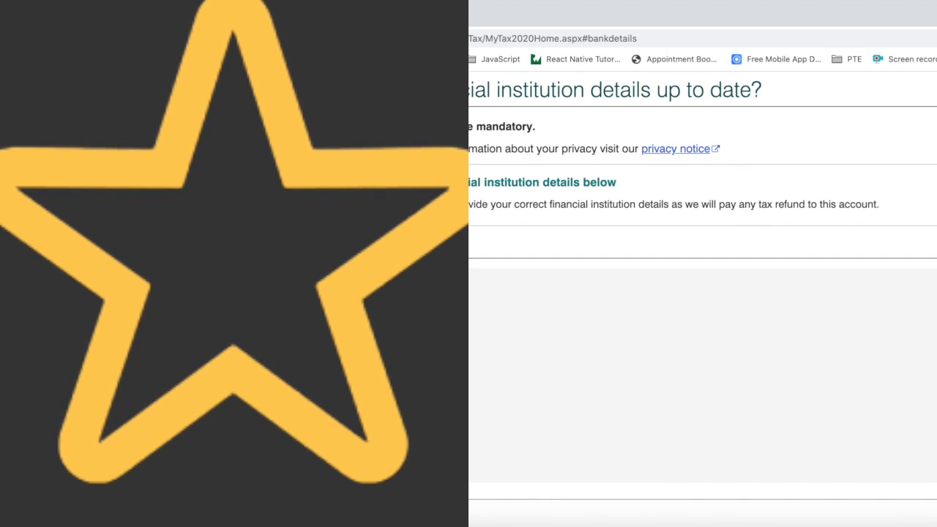
scroll(703, 293, "down", 1)
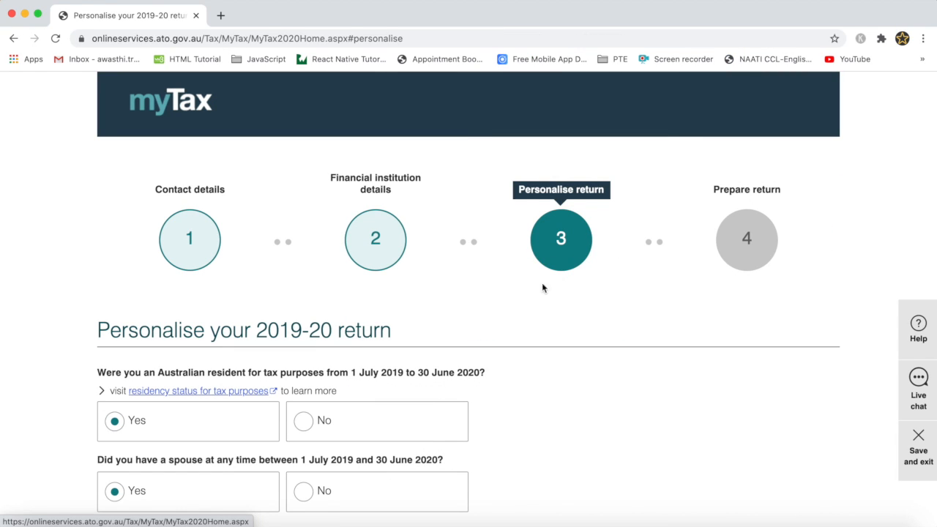
Step: Tick Salary, wages as an income type for the 2019-20 return
scroll(489, 369, "down", 5)
scroll(488, 369, "down", 12)
scroll(488, 373, "down", 12)
scroll(488, 373, "up", 9)
scroll(488, 373, "up", 12)
scroll(489, 374, "up", 3)
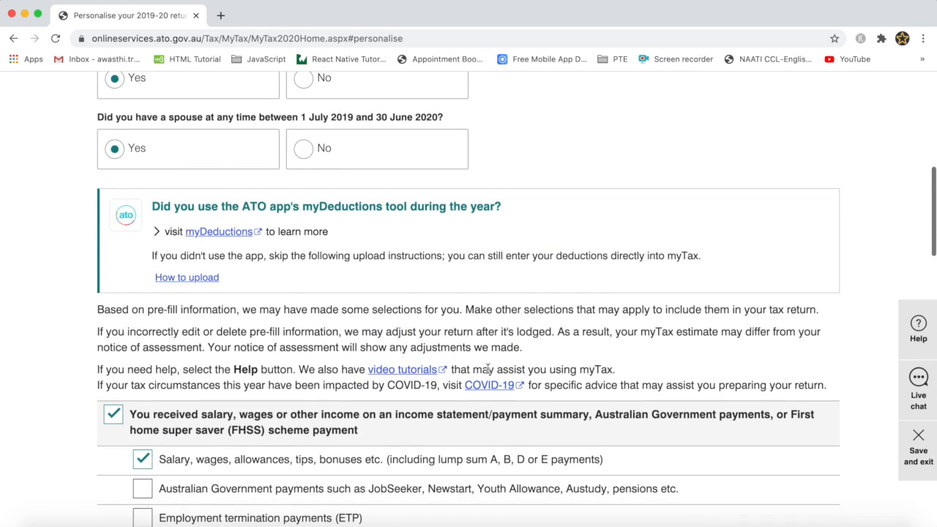
scroll(375, 305, "up", 5)
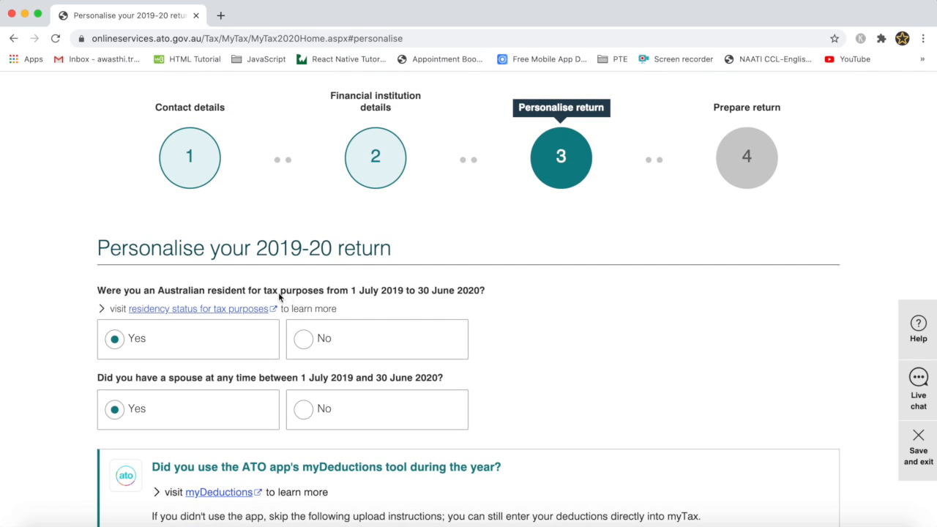
scroll(119, 411, "up", 2)
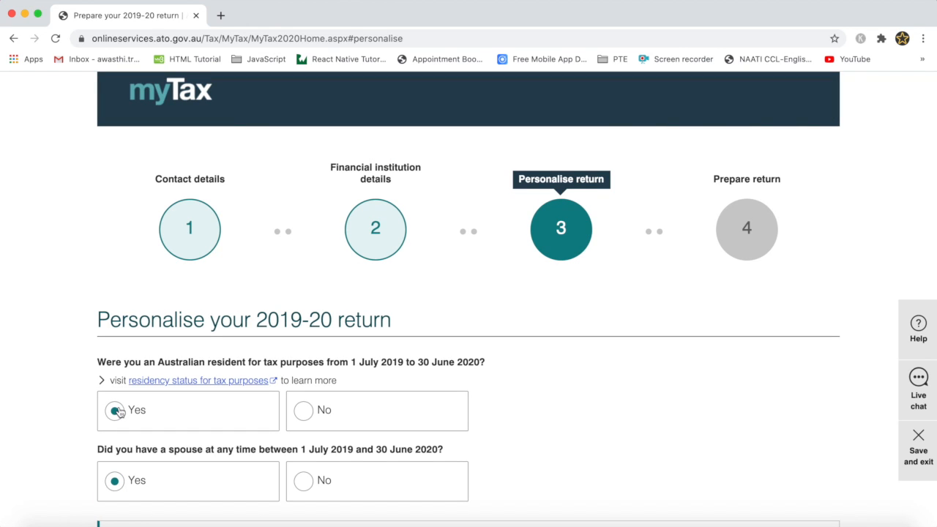
scroll(121, 418, "down", 2)
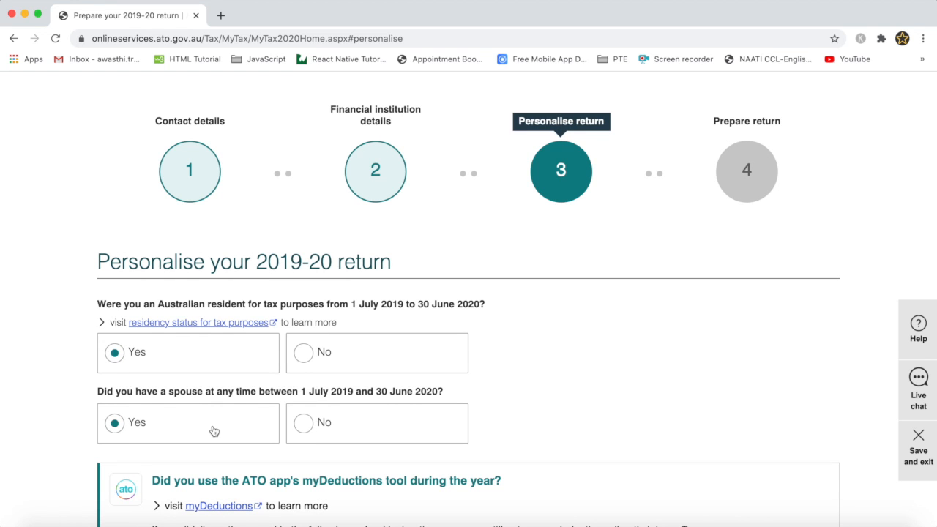
scroll(189, 428, "down", 6)
scroll(189, 424, "down", 3)
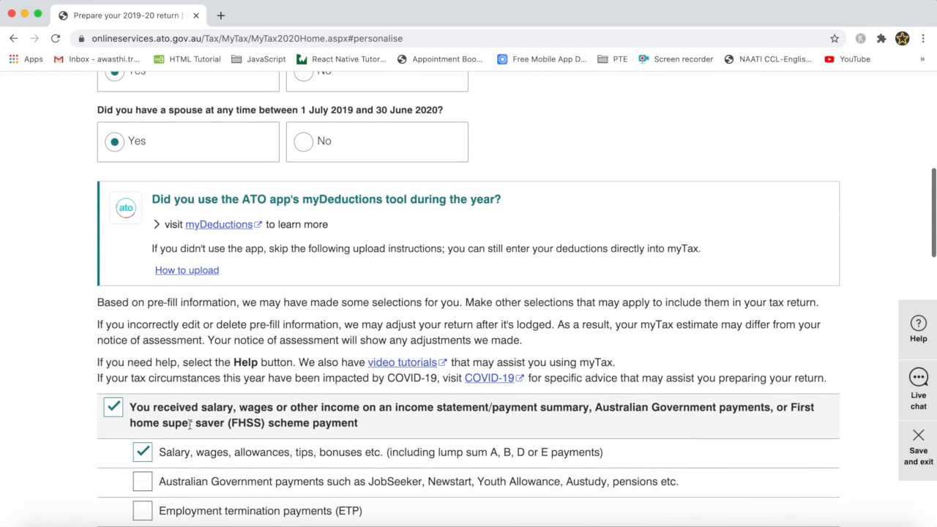
left_click(142, 405)
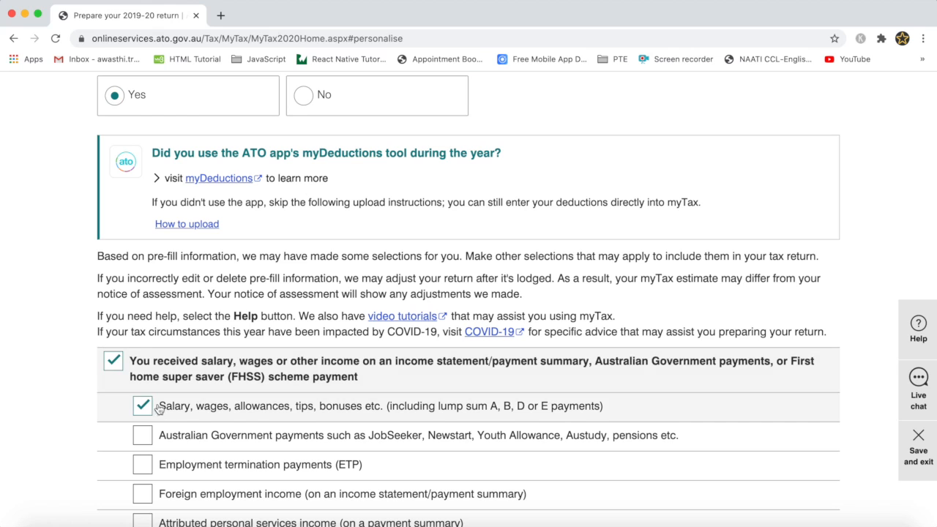
Step: Include personal services income, work-related expenses and gifts/donations deductions, then continue to Prepare return
scroll(167, 415, "down", 1)
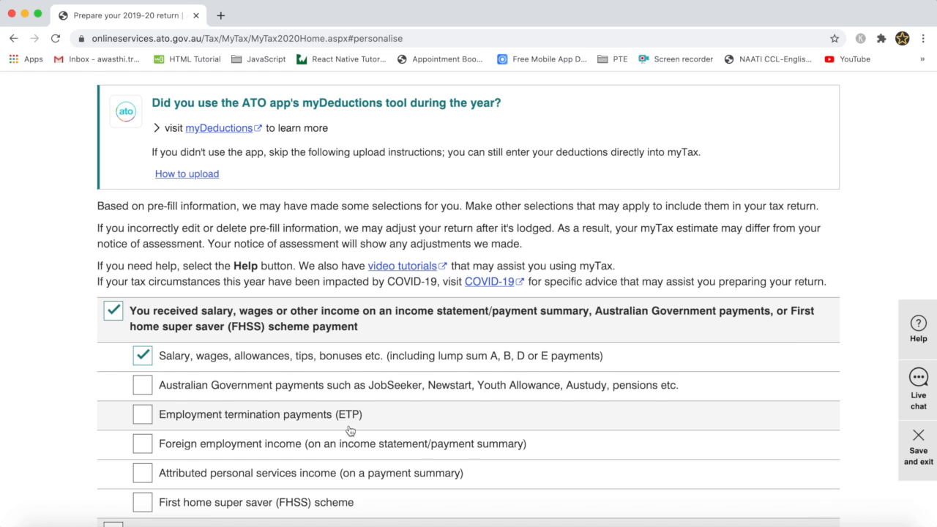
scroll(350, 430, "down", 3)
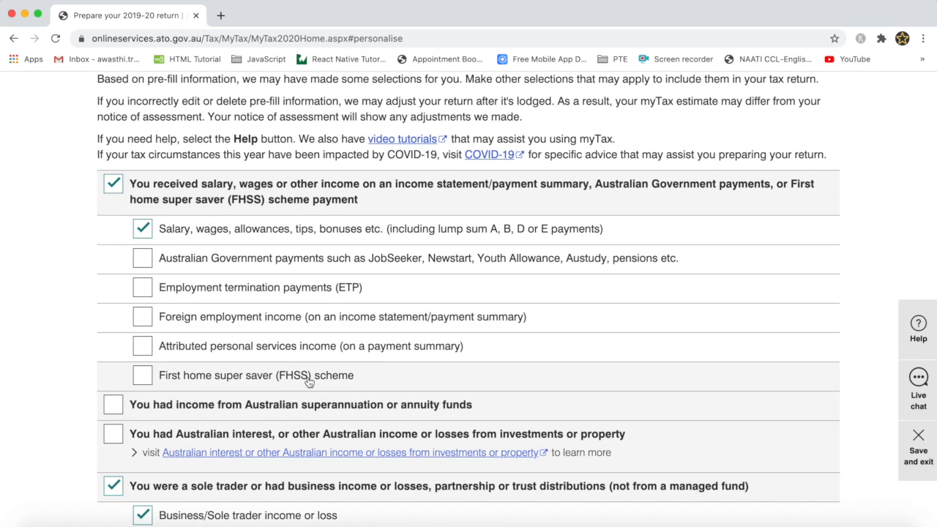
scroll(308, 380, "down", 2)
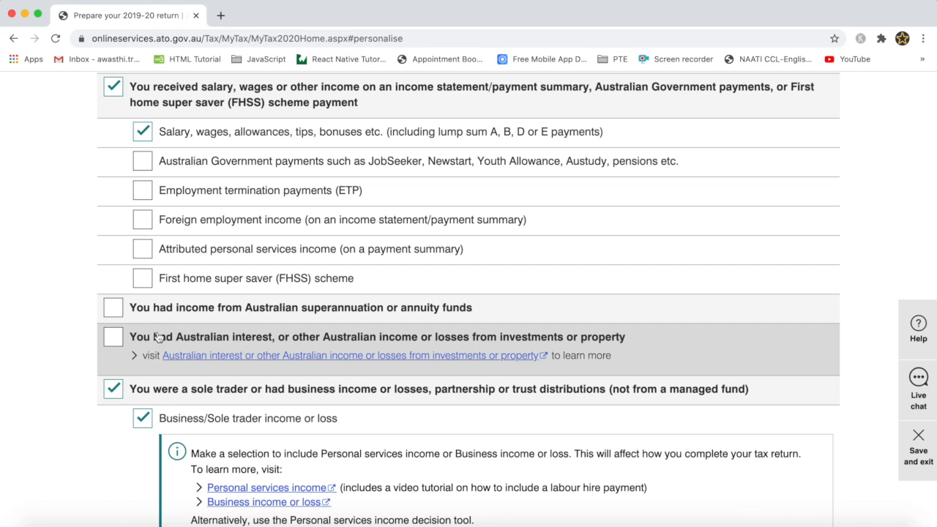
scroll(212, 363, "down", 3)
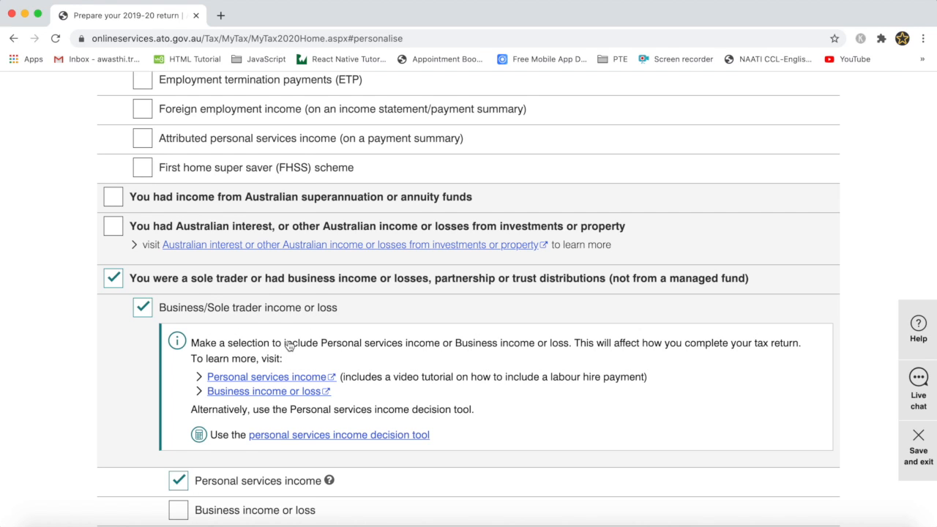
scroll(289, 345, "down", 2)
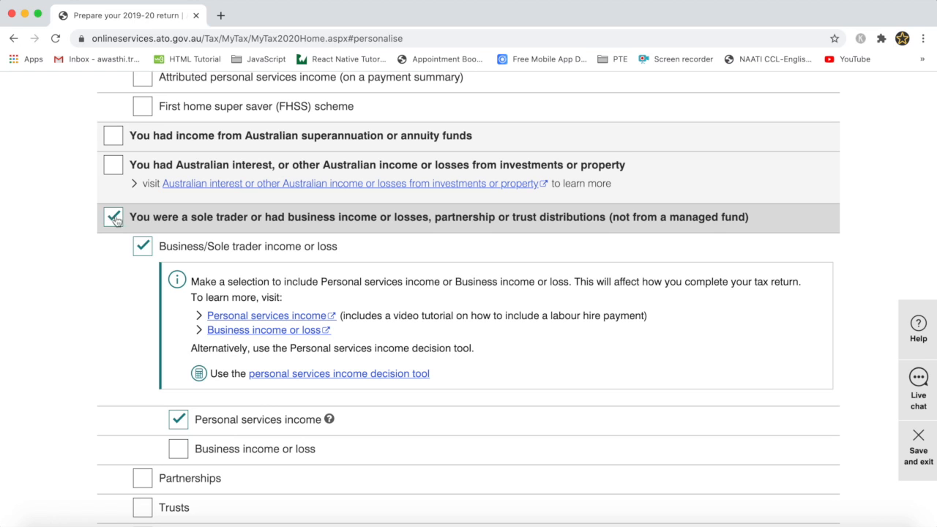
scroll(267, 377, "down", 3)
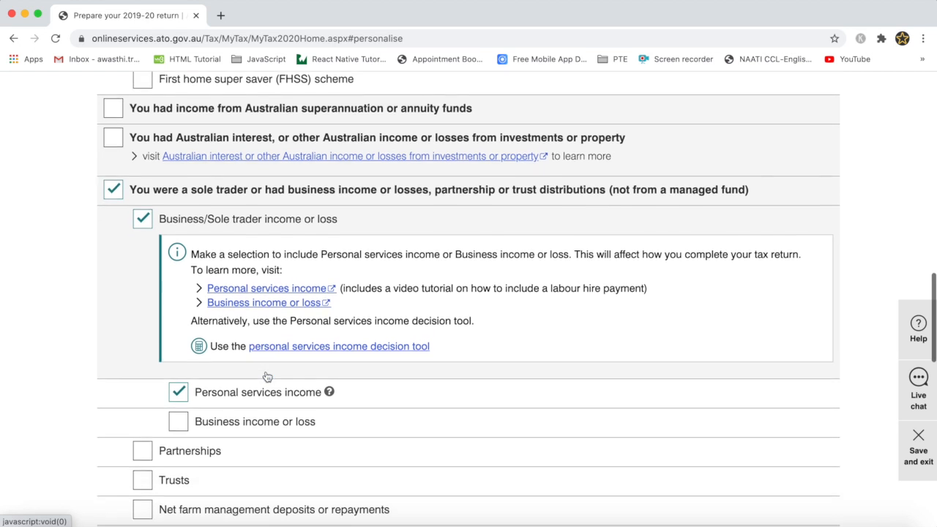
scroll(267, 377, "down", 2)
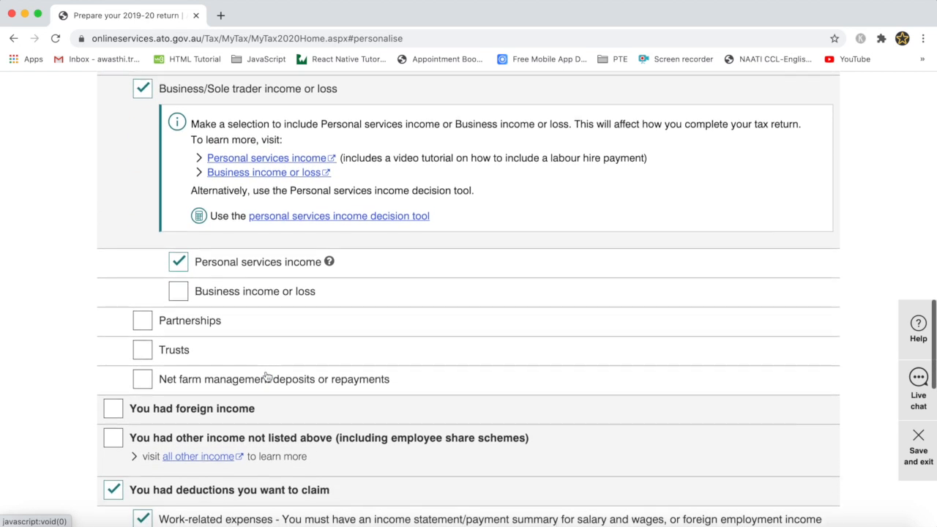
scroll(205, 380, "down", 2)
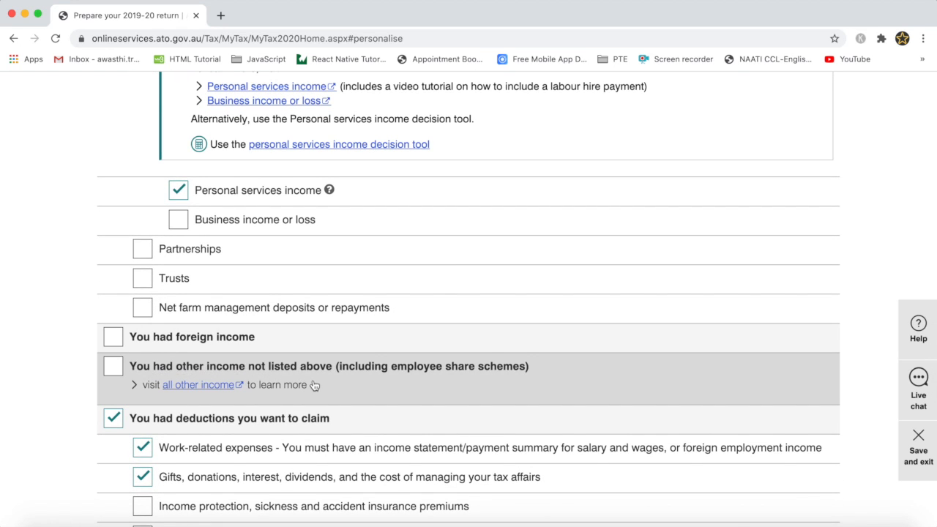
scroll(313, 385, "down", 3)
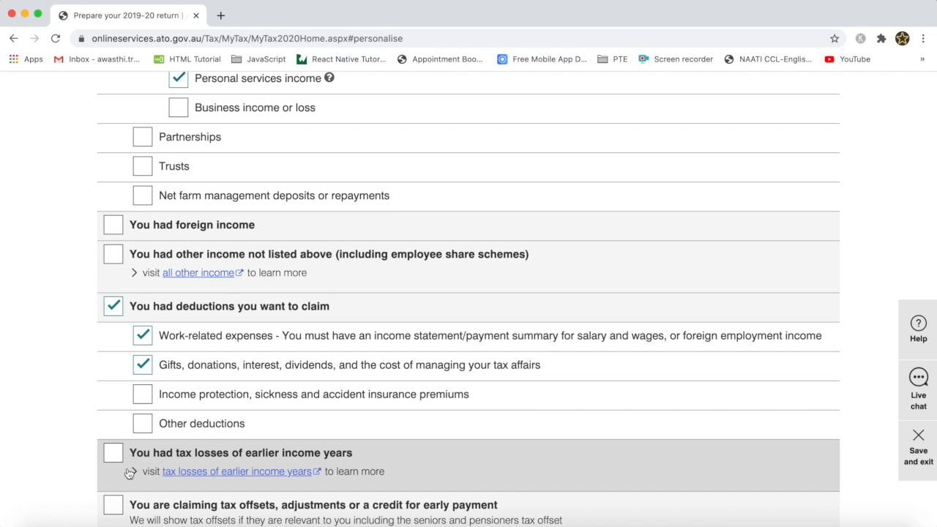
scroll(128, 473, "down", 3)
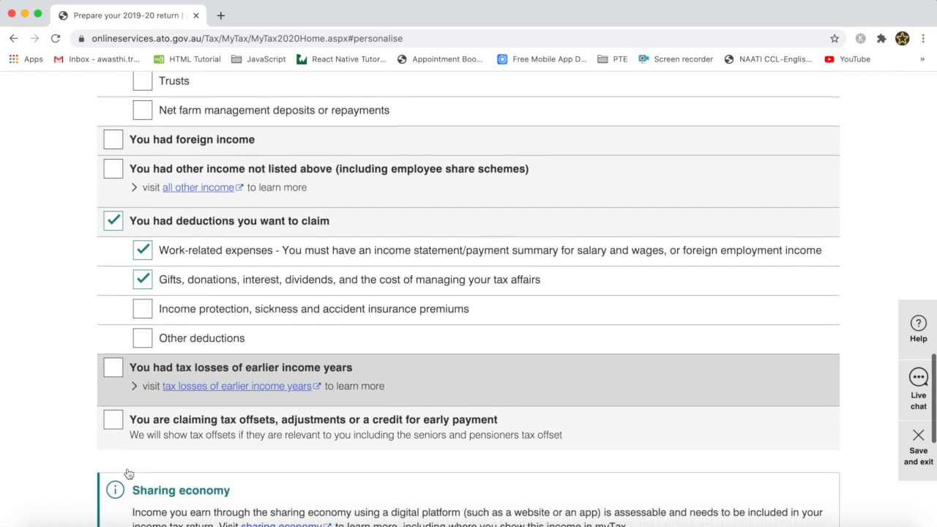
scroll(127, 473, "down", 2)
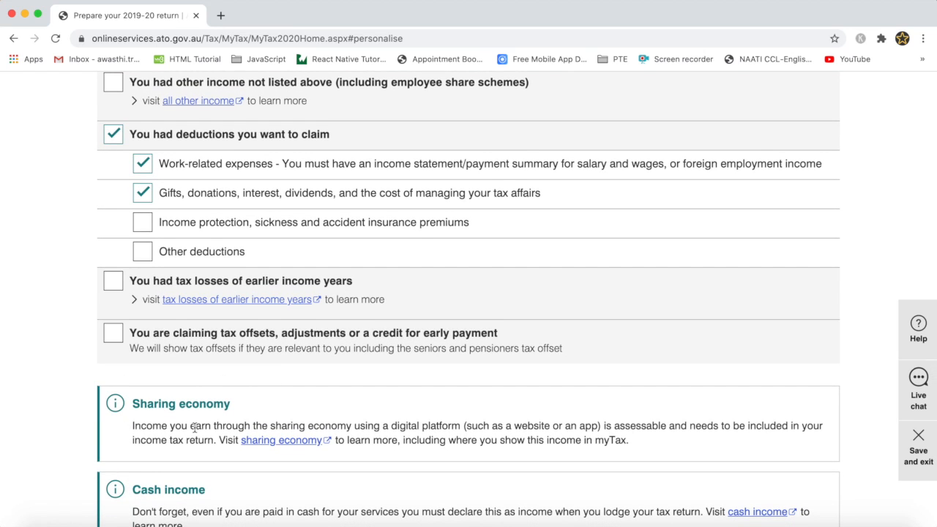
scroll(193, 428, "down", 5)
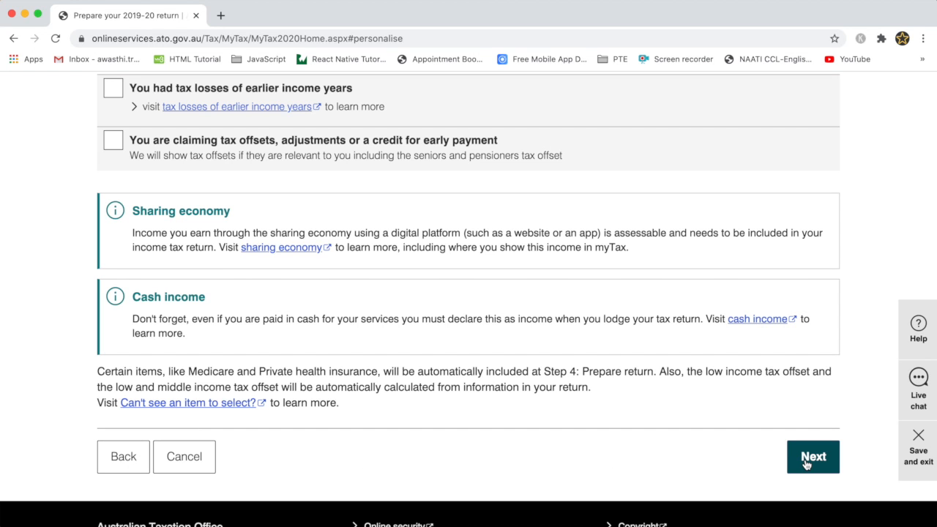
left_click(805, 458)
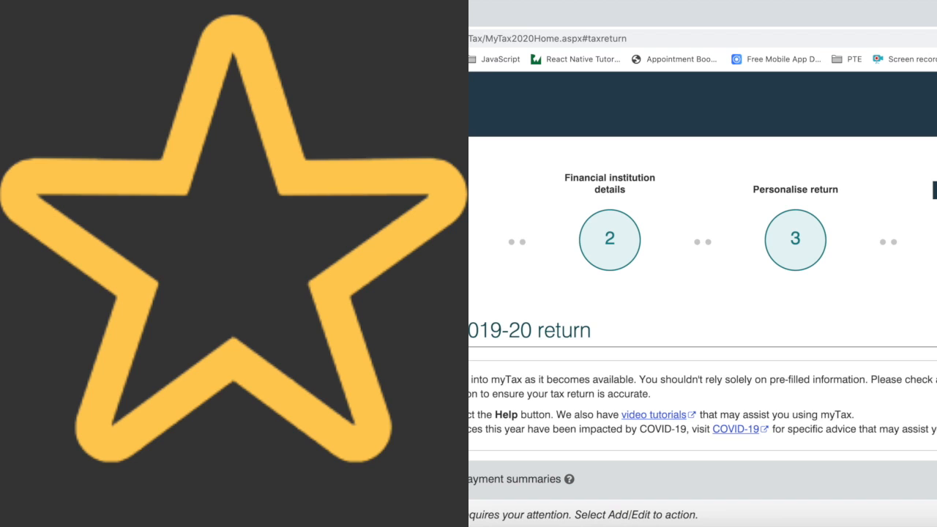
Step: Scroll Prepare return to the Income statements and payment summaries section
scroll(685, 412, "down", 5)
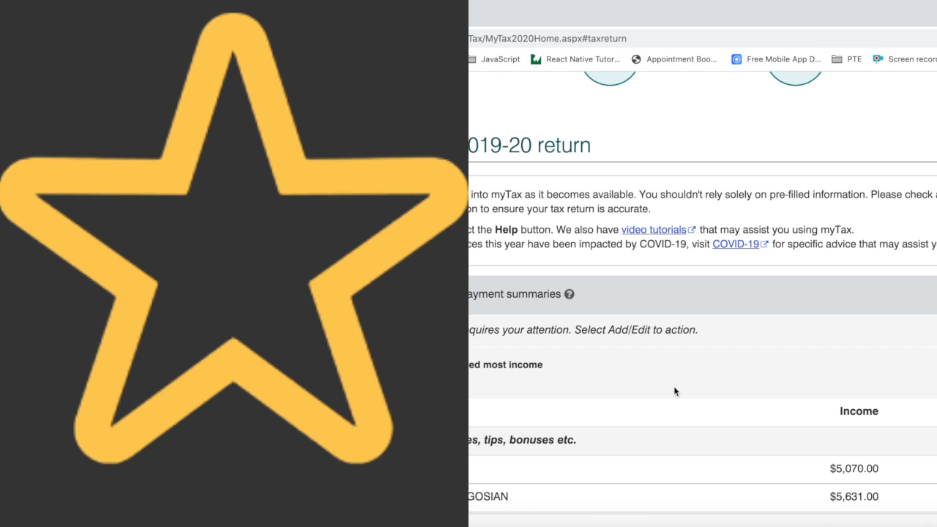
scroll(673, 388, "down", 3)
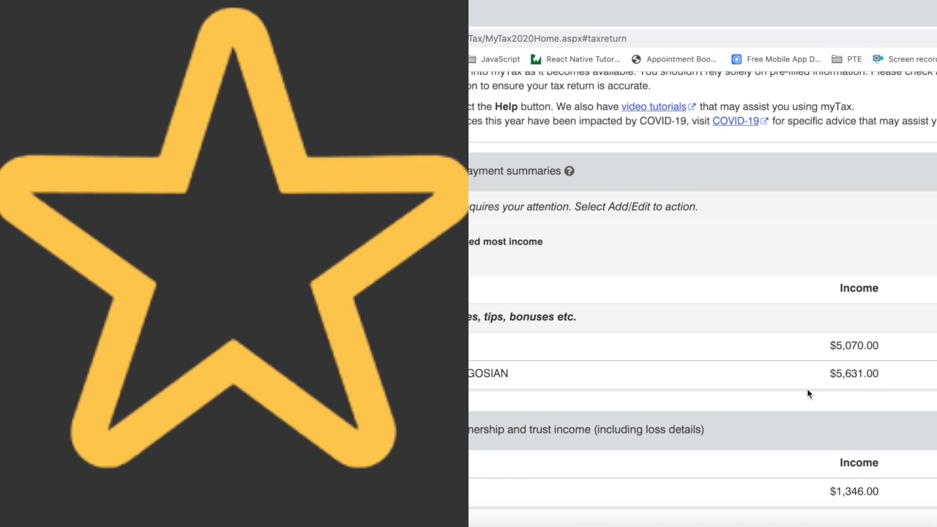
scroll(807, 388, "down", 1)
scroll(742, 407, "up", 3)
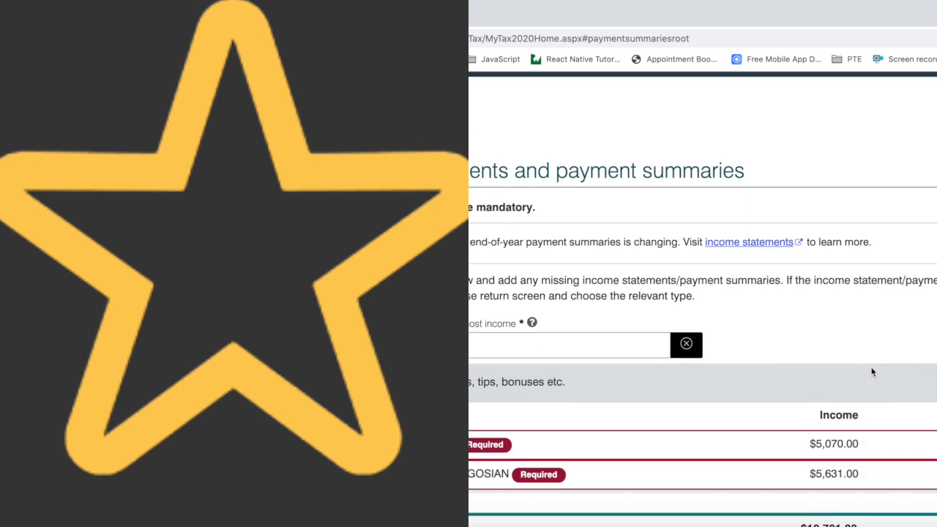
Step: Expand the $5,070.00 income statement and mark it Yes to include on the return
scroll(871, 371, "down", 1)
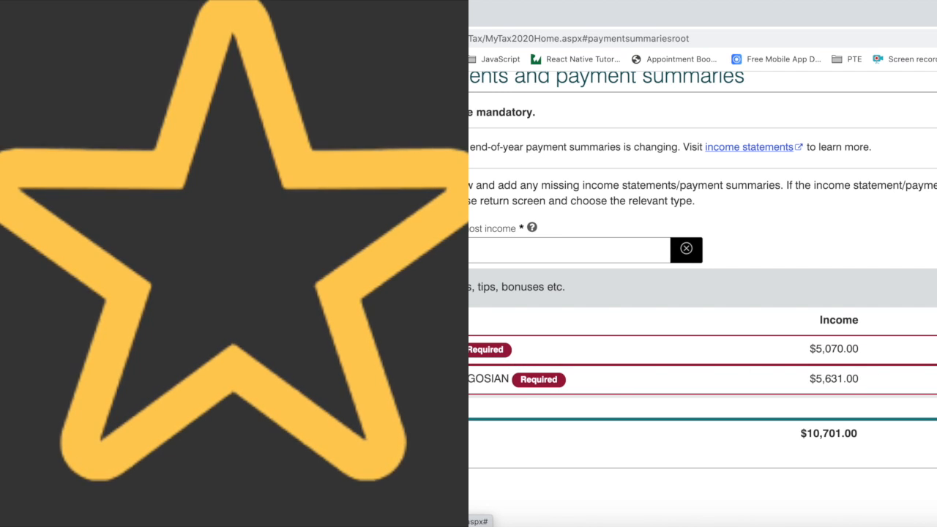
scroll(702, 299, "down", 1)
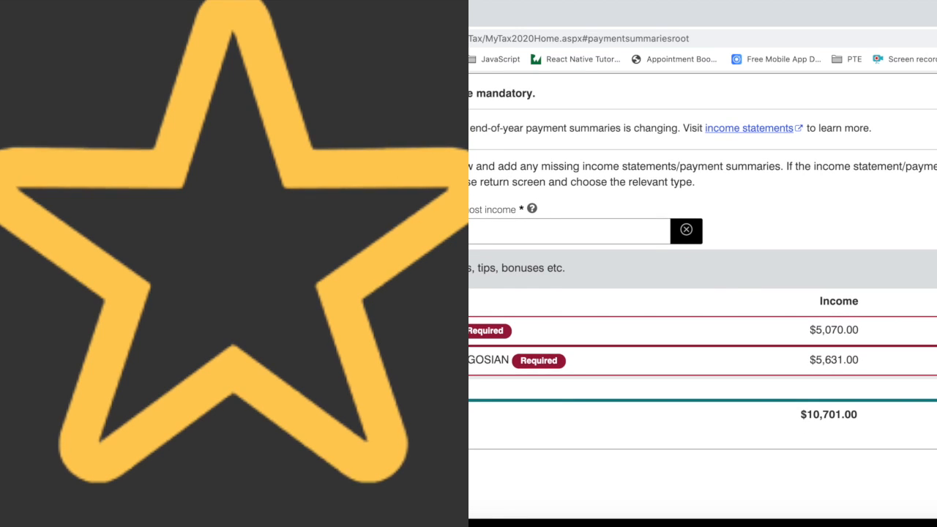
left_click(931, 330)
scroll(924, 390, "down", 5)
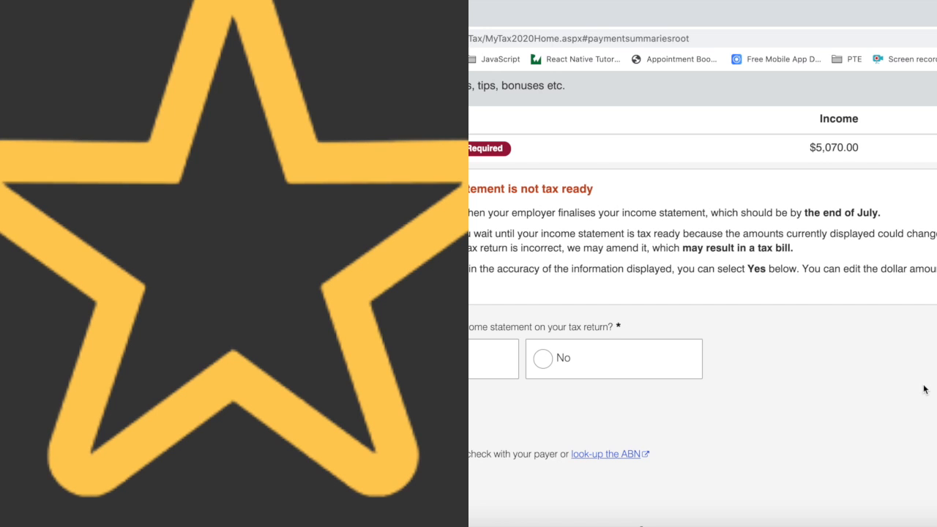
scroll(924, 390, "down", 1)
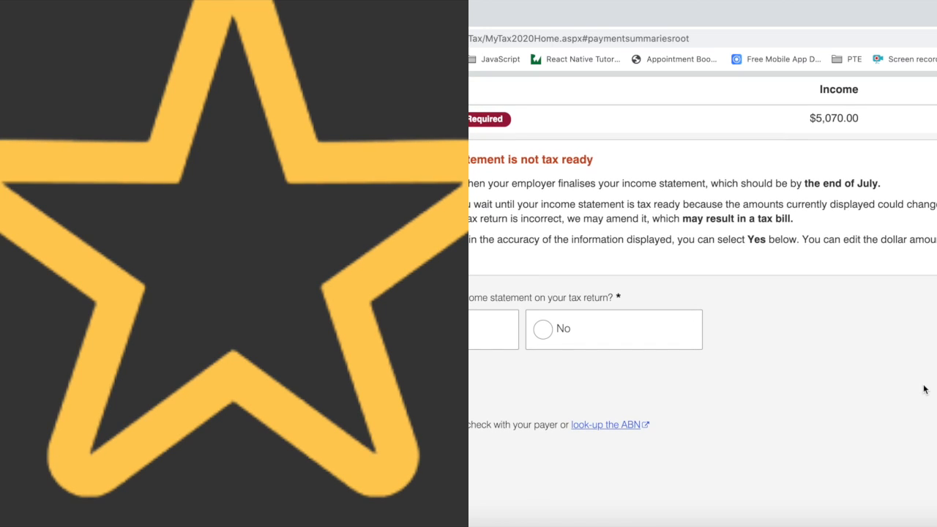
left_click(362, 330)
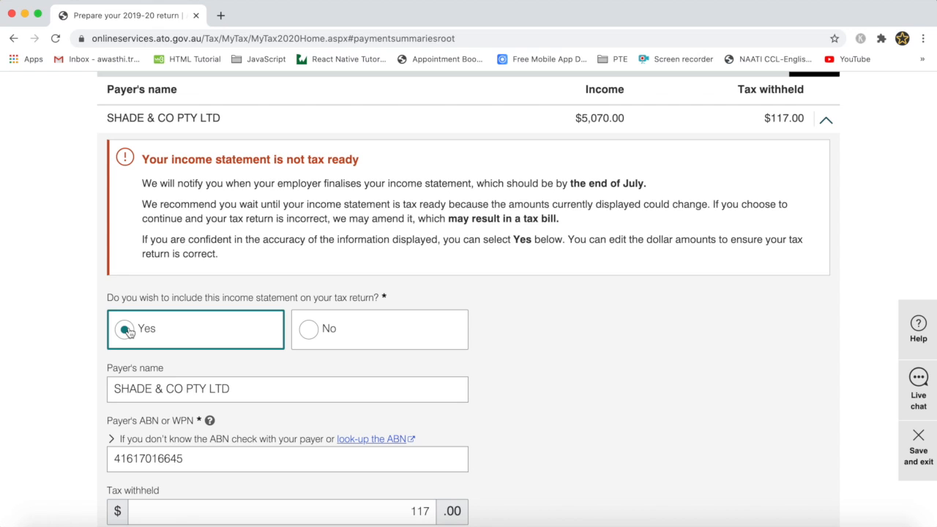
Step: Include the $5,631.00 income statement too, then continue to the return summary
scroll(567, 373, "down", 5)
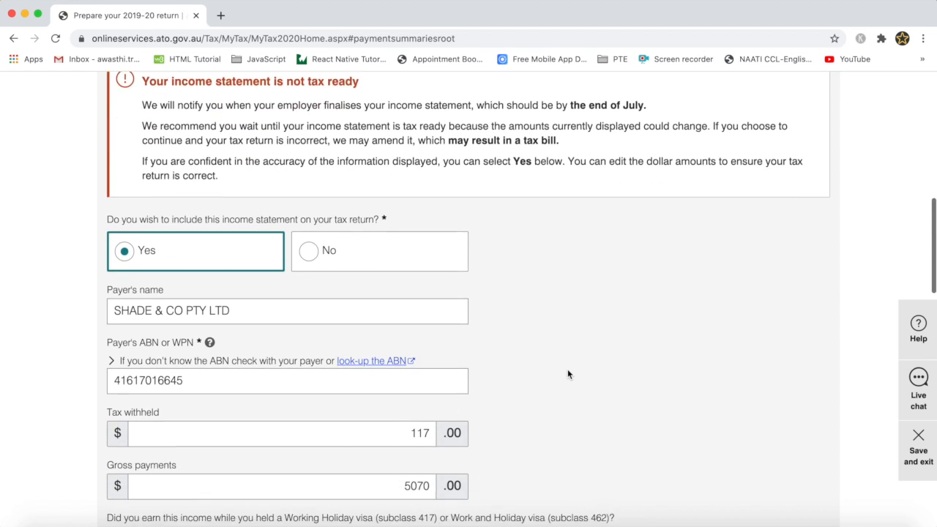
scroll(567, 374, "down", 2)
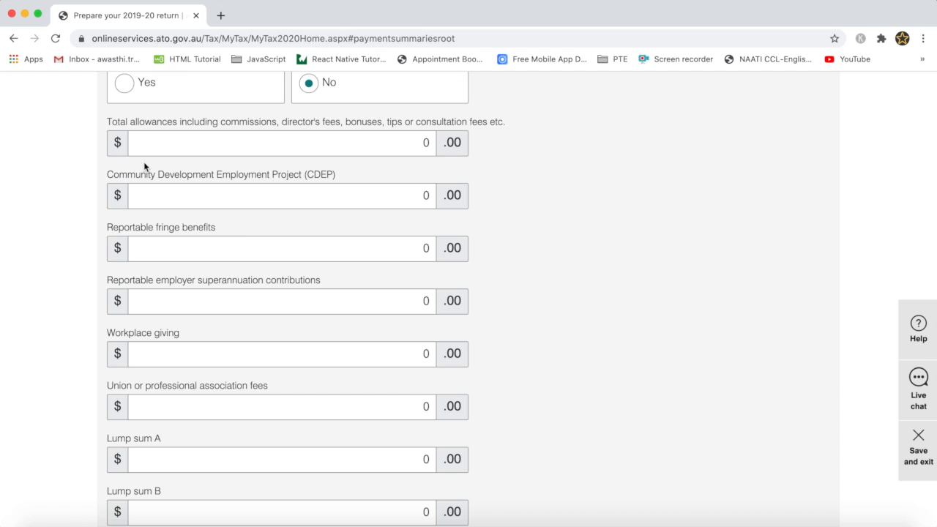
scroll(152, 192, "up", 3)
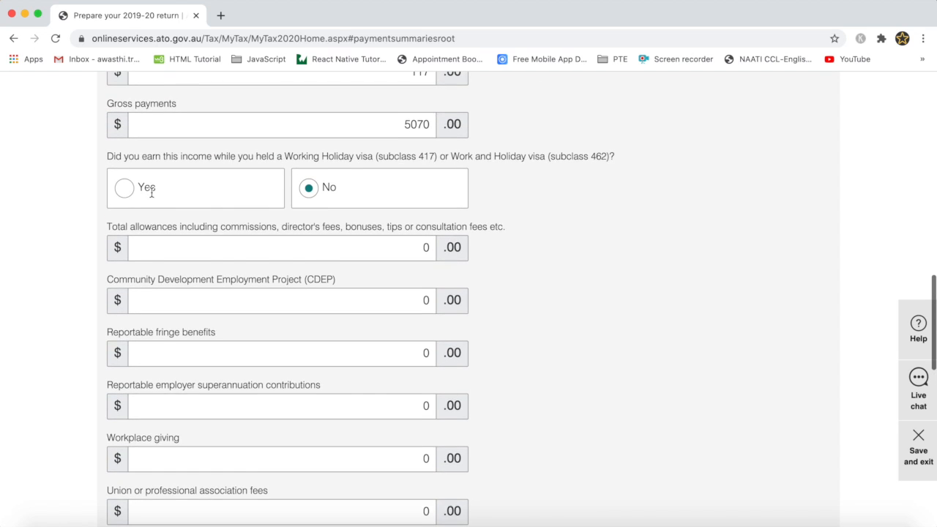
scroll(152, 198, "up", 1)
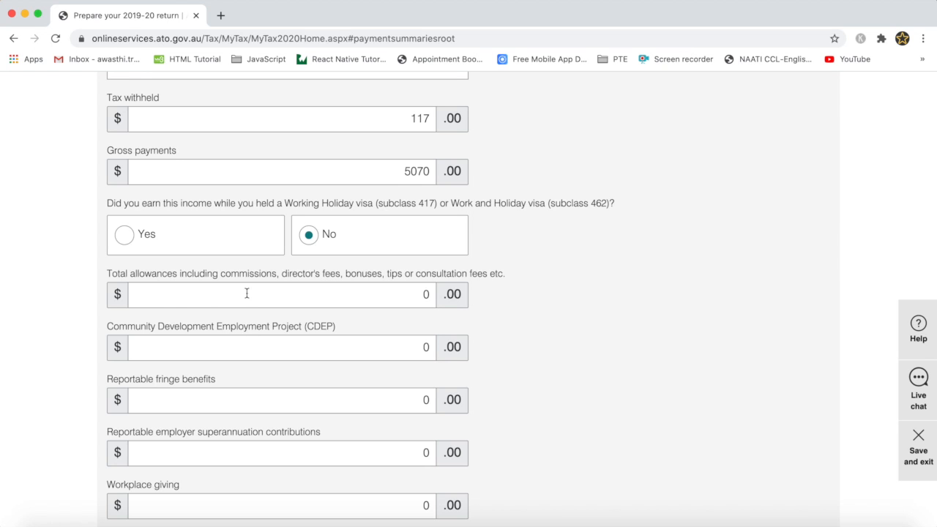
scroll(193, 394, "down", 1)
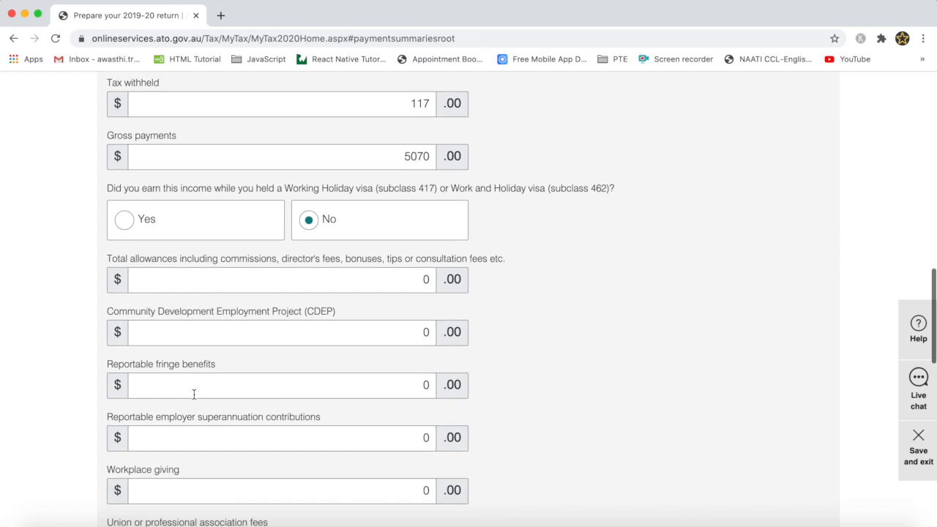
scroll(396, 436, "down", 10)
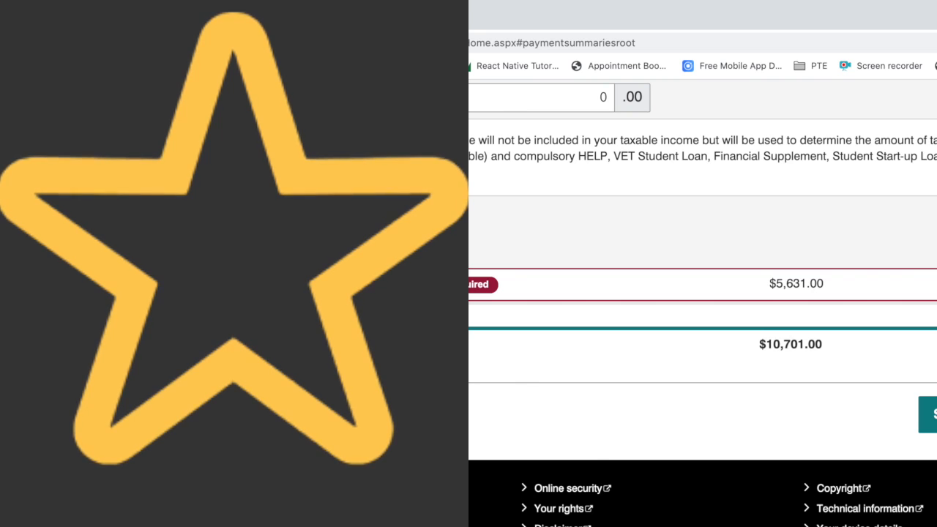
scroll(570, 481, "up", 10)
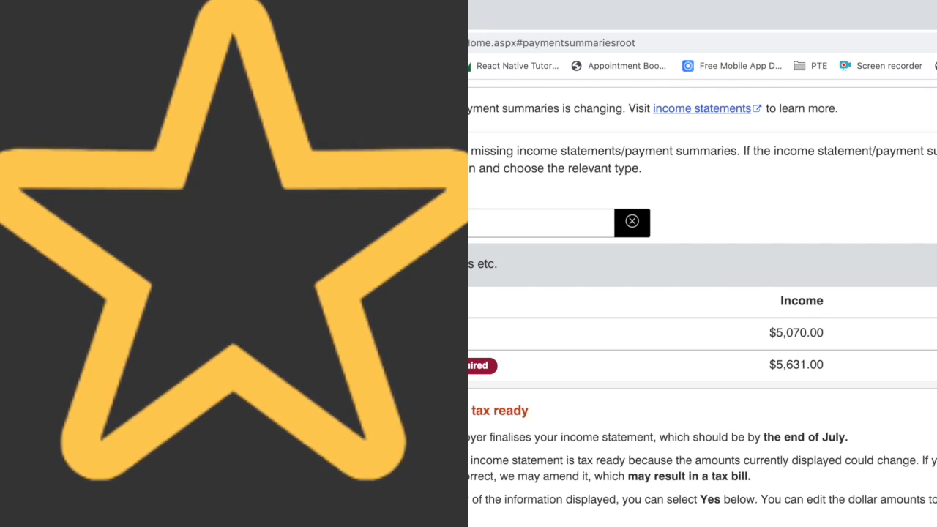
scroll(525, 484, "down", 3)
scroll(525, 489, "down", 1)
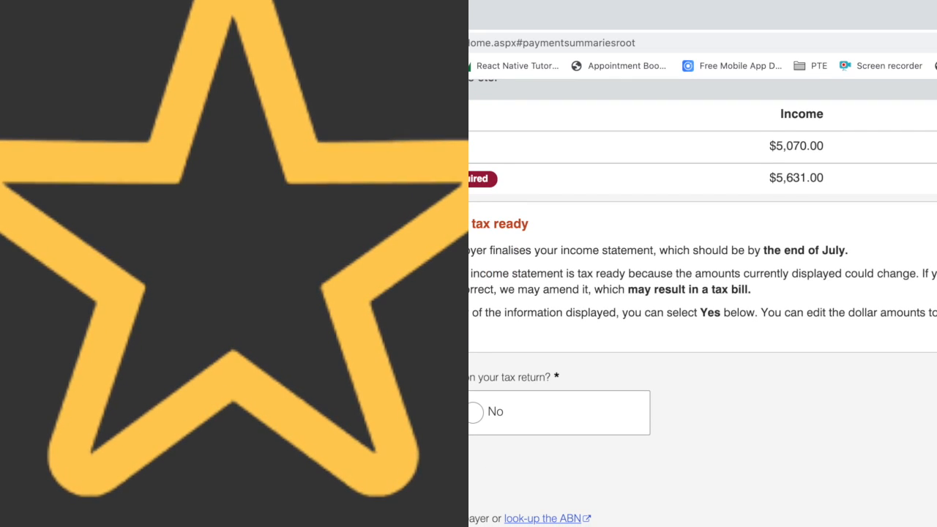
left_click(296, 415)
scroll(354, 498, "down", 4)
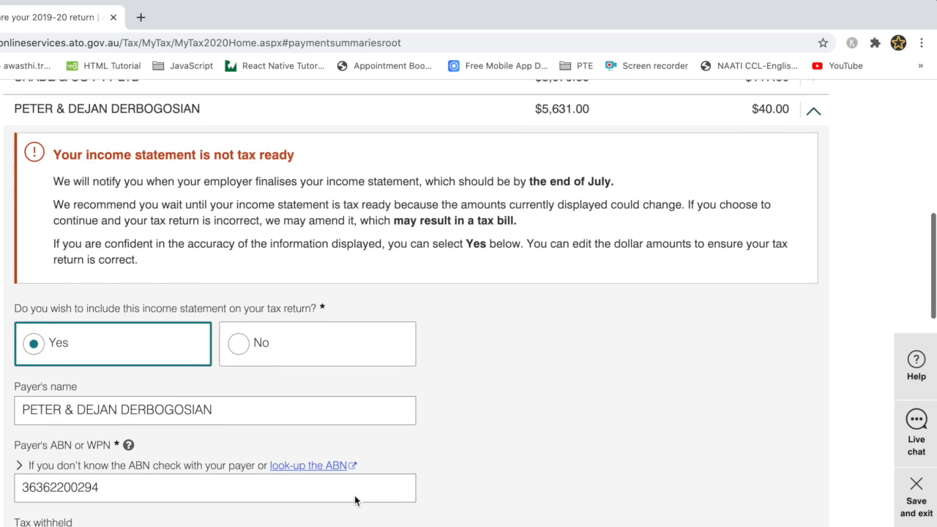
scroll(354, 501, "down", 3)
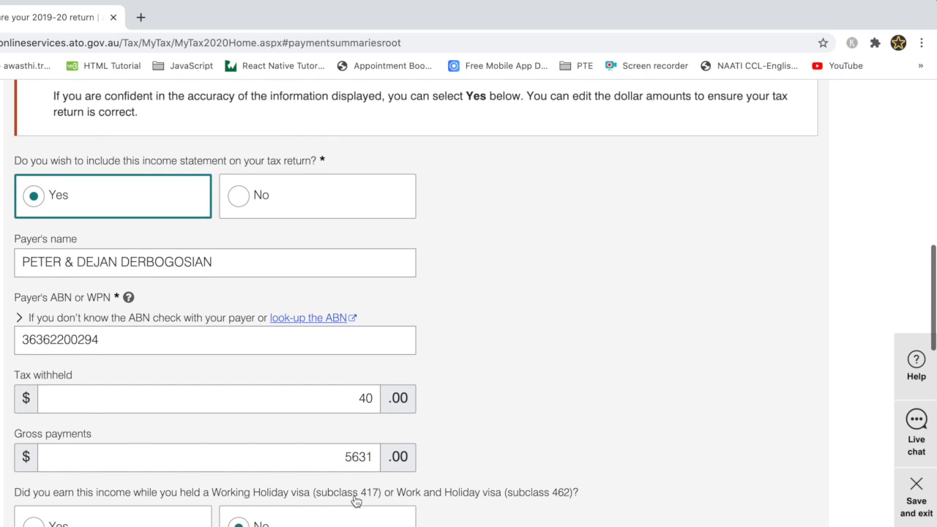
scroll(356, 501, "down", 3)
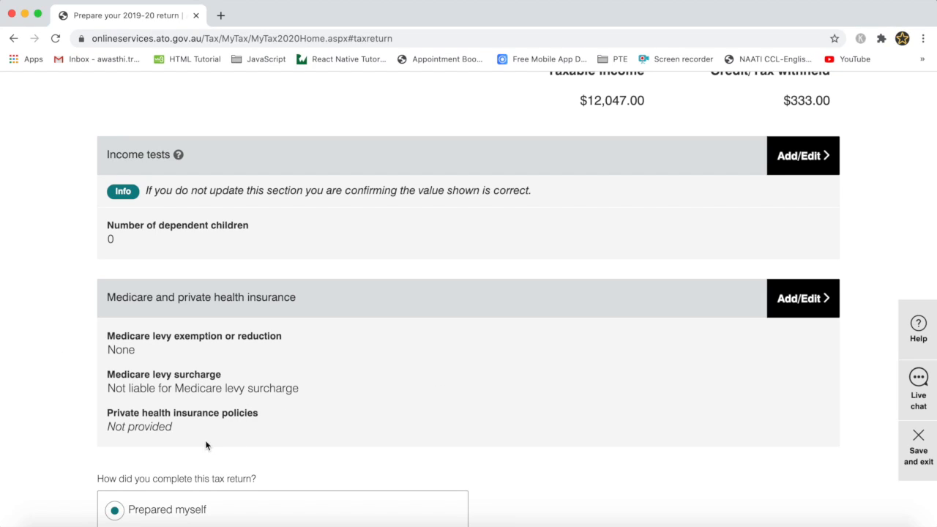
Step: Scroll to the Tax estimate section to show the $333.00 estimated refund
scroll(346, 437, "down", 4)
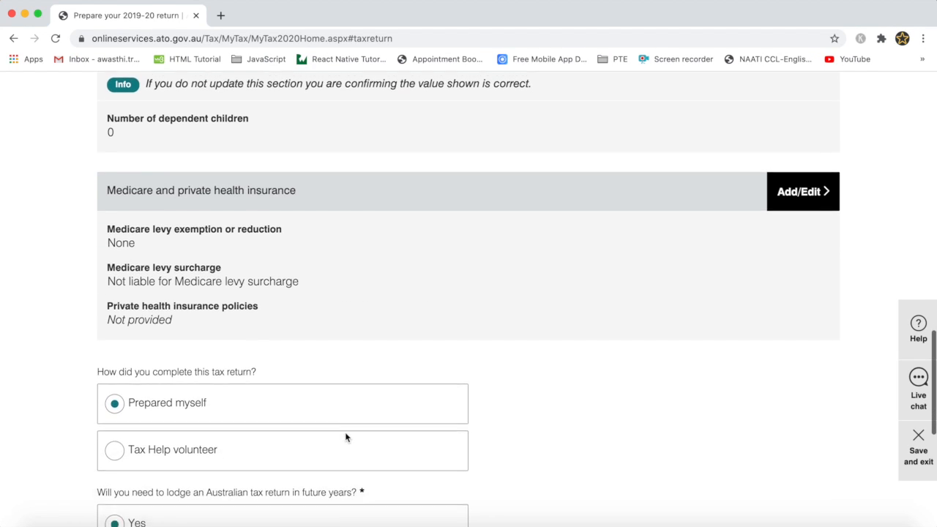
scroll(345, 436, "down", 1)
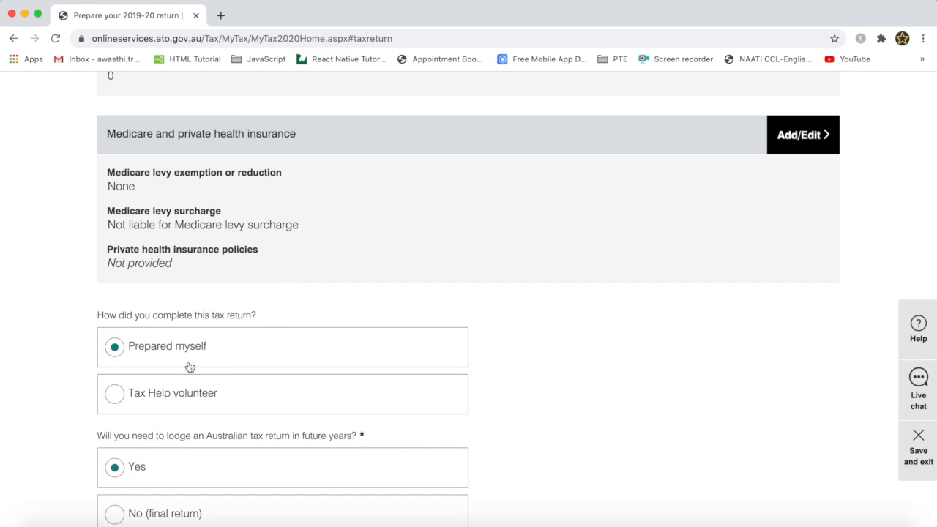
scroll(312, 412, "down", 2)
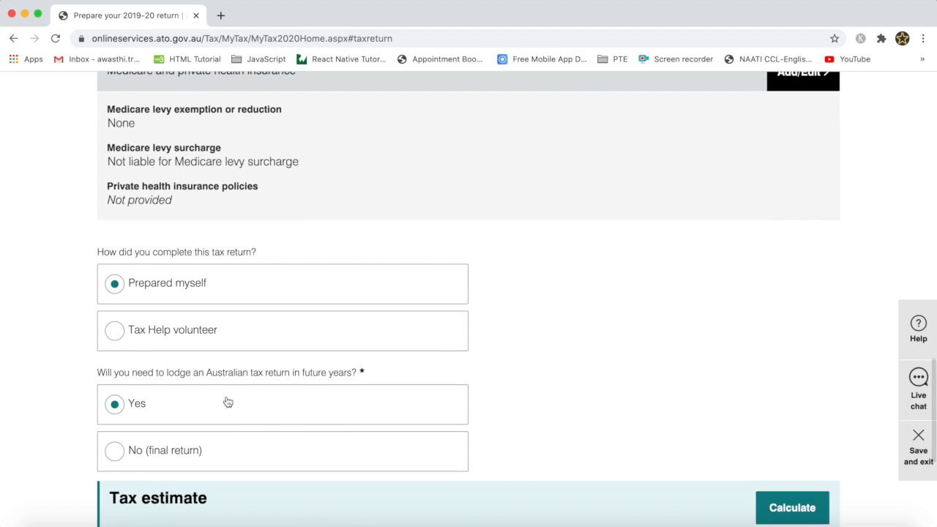
scroll(300, 441, "down", 2)
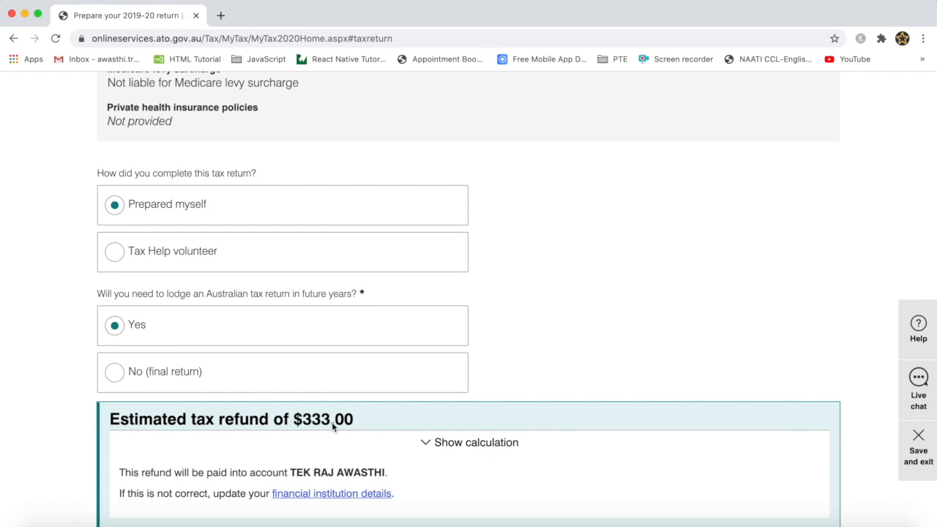
scroll(600, 346, "up", 10)
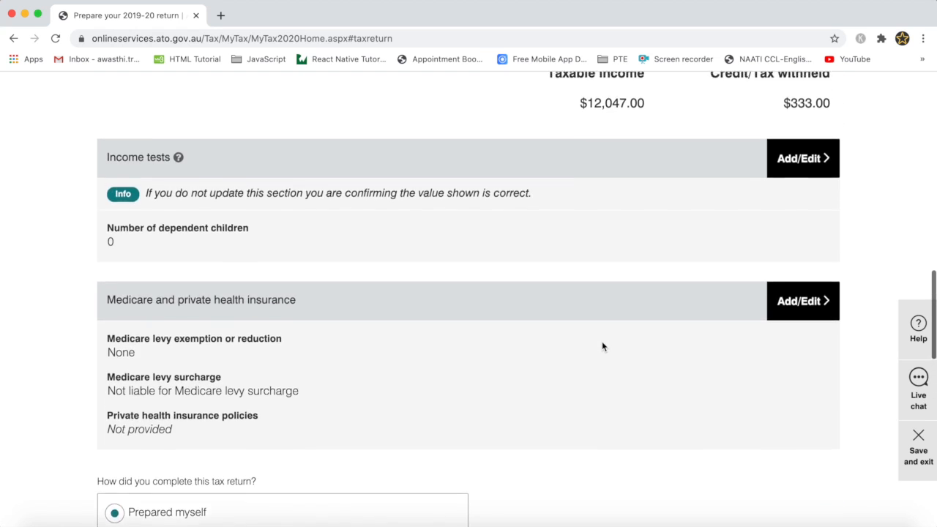
scroll(602, 344, "up", 3)
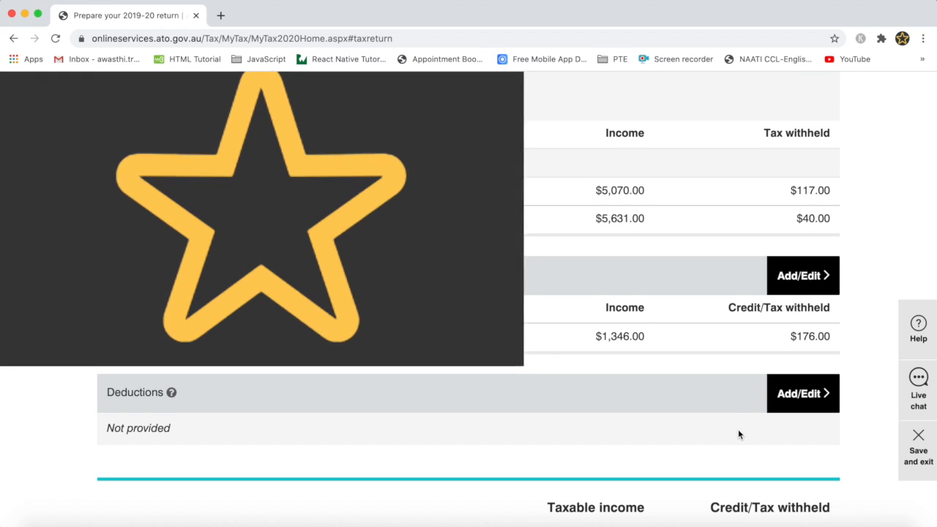
scroll(737, 432, "down", 6)
scroll(738, 435, "down", 12)
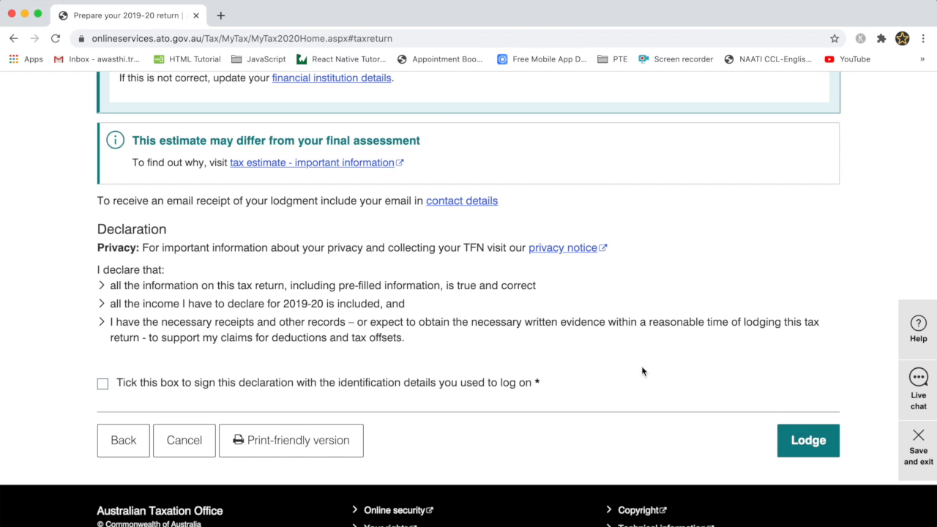
scroll(642, 371, "up", 5)
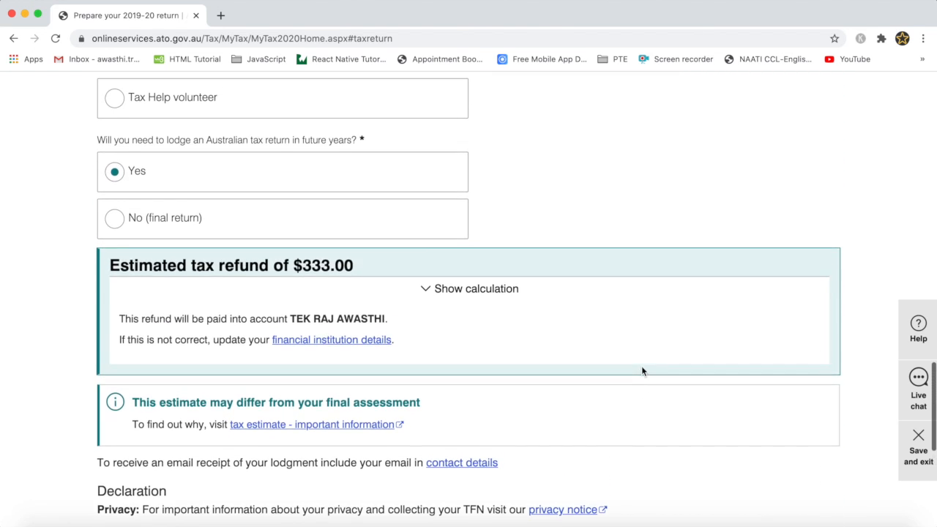
scroll(641, 371, "up", 4)
scroll(876, 371, "up", 7)
scroll(876, 371, "up", 7)
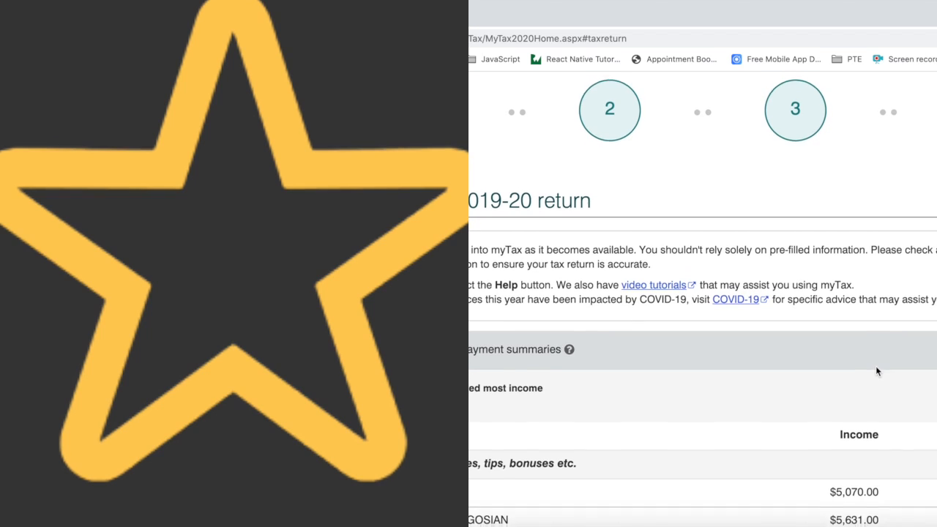
scroll(876, 371, "up", 2)
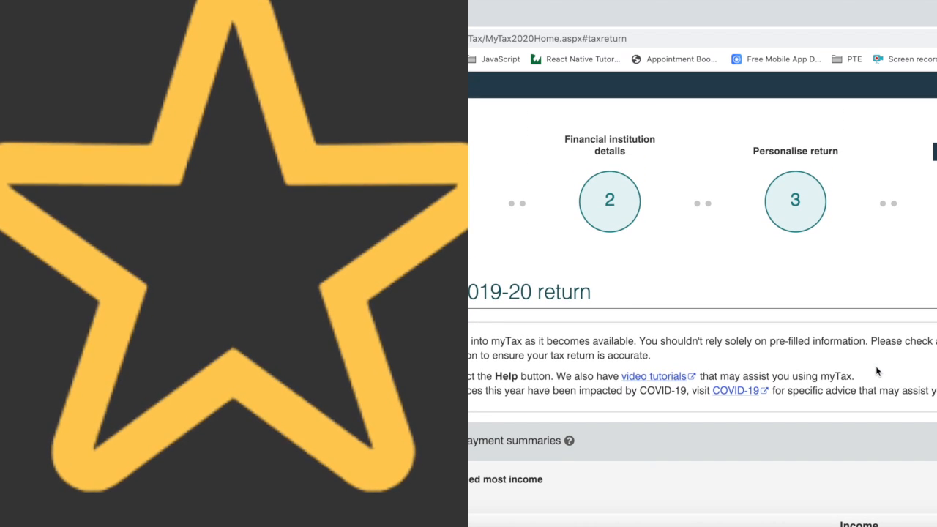
scroll(876, 371, "up", 2)
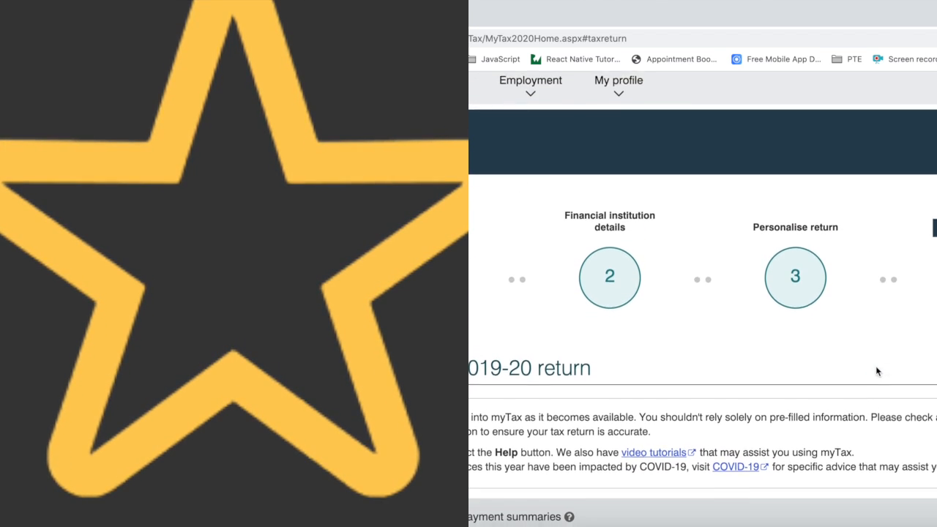
scroll(642, 371, "up", 1)
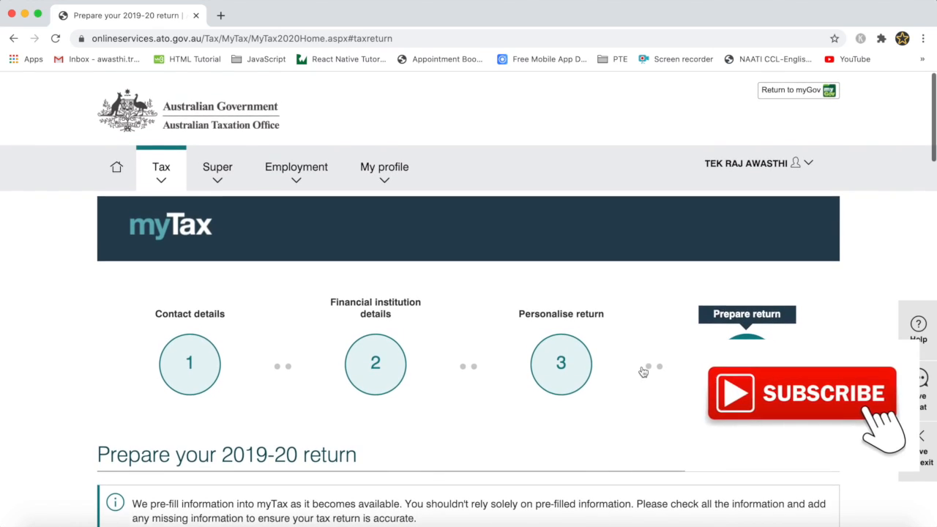